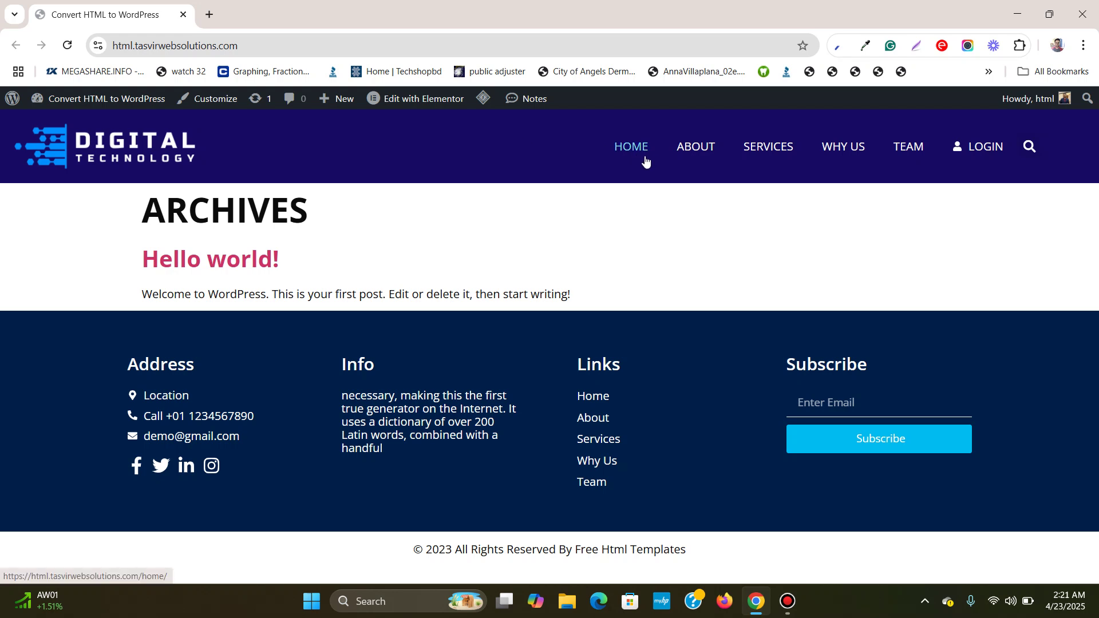
Step: Open the site's Home page and look through its sections
{"action": "left_click", "coordinate": [646, 151]}
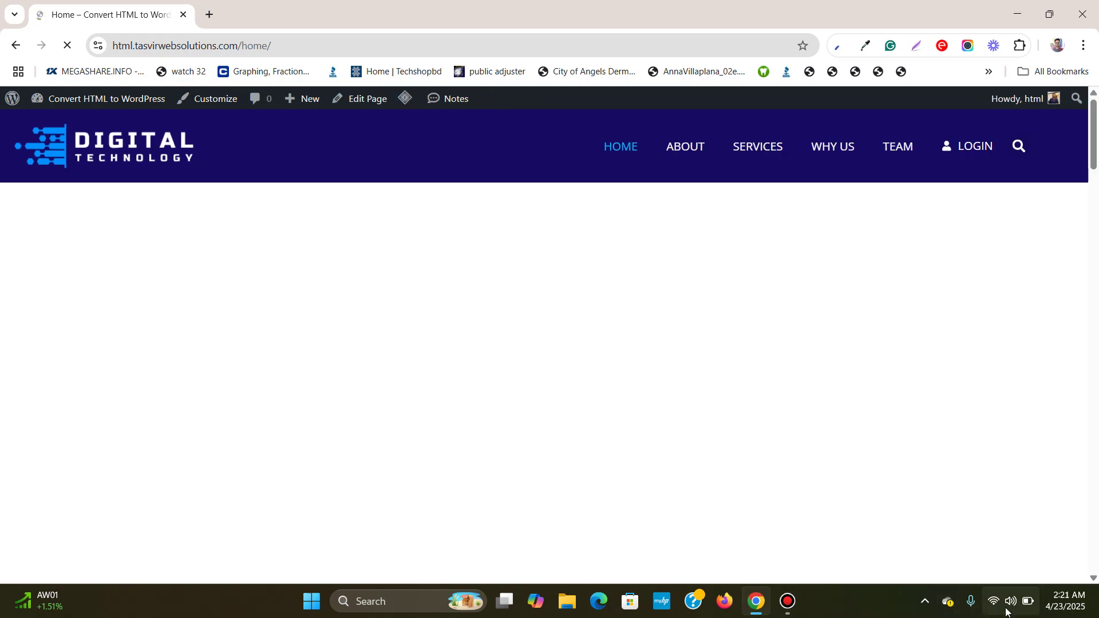
{"action": "scroll", "coordinate": [569, 241], "scroll_direction": "down", "scroll_amount": 10}
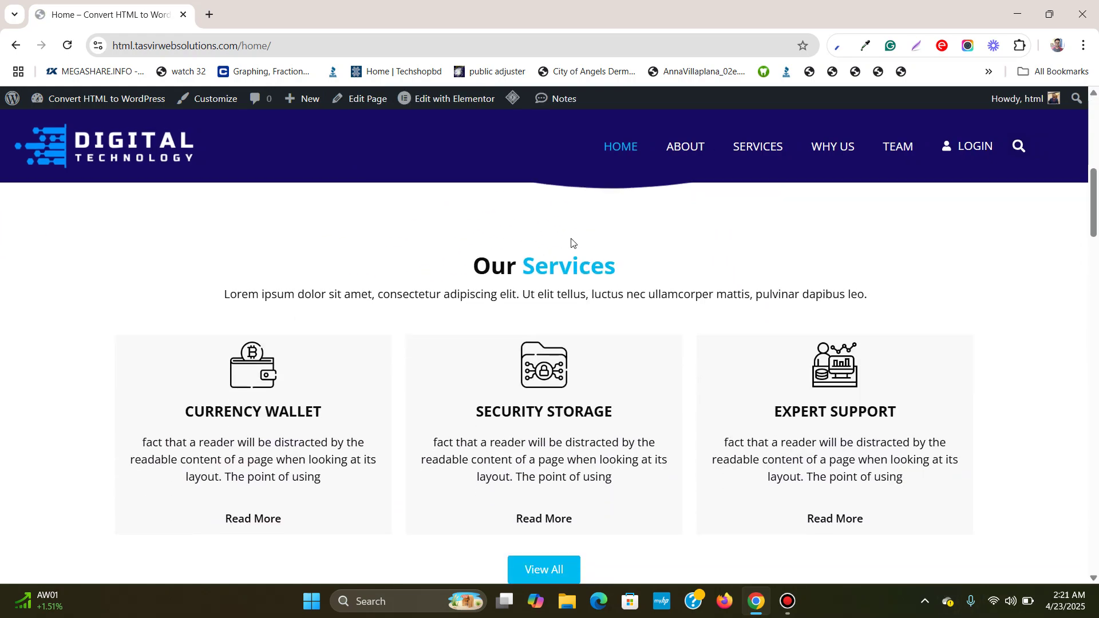
{"action": "scroll", "coordinate": [571, 240], "scroll_direction": "down", "scroll_amount": 15}
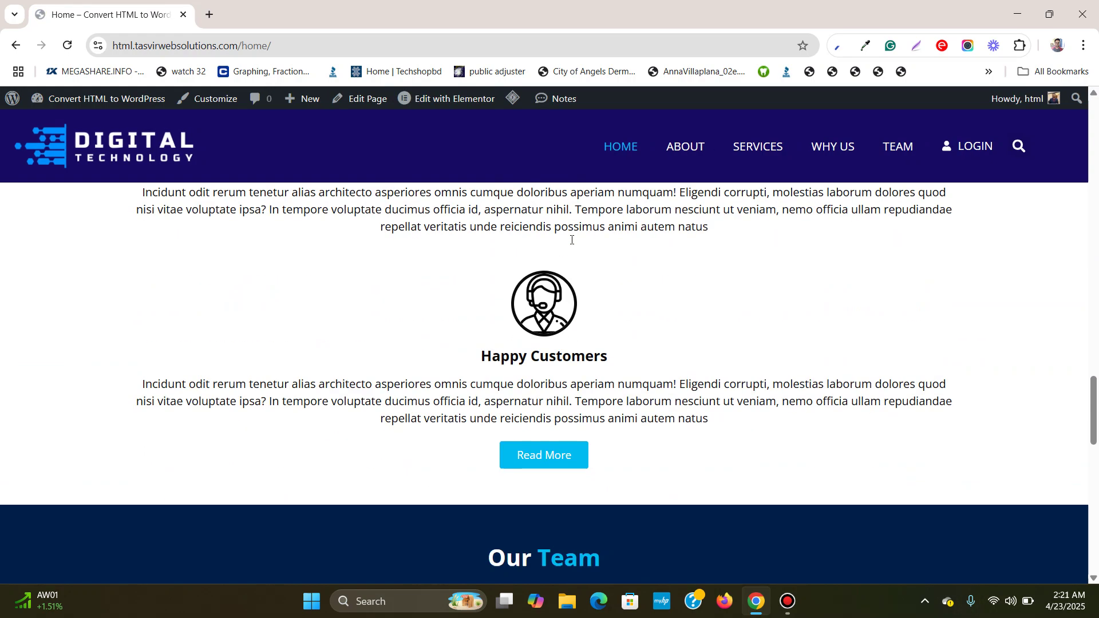
{"action": "scroll", "coordinate": [571, 239], "scroll_direction": "up", "scroll_amount": 20}
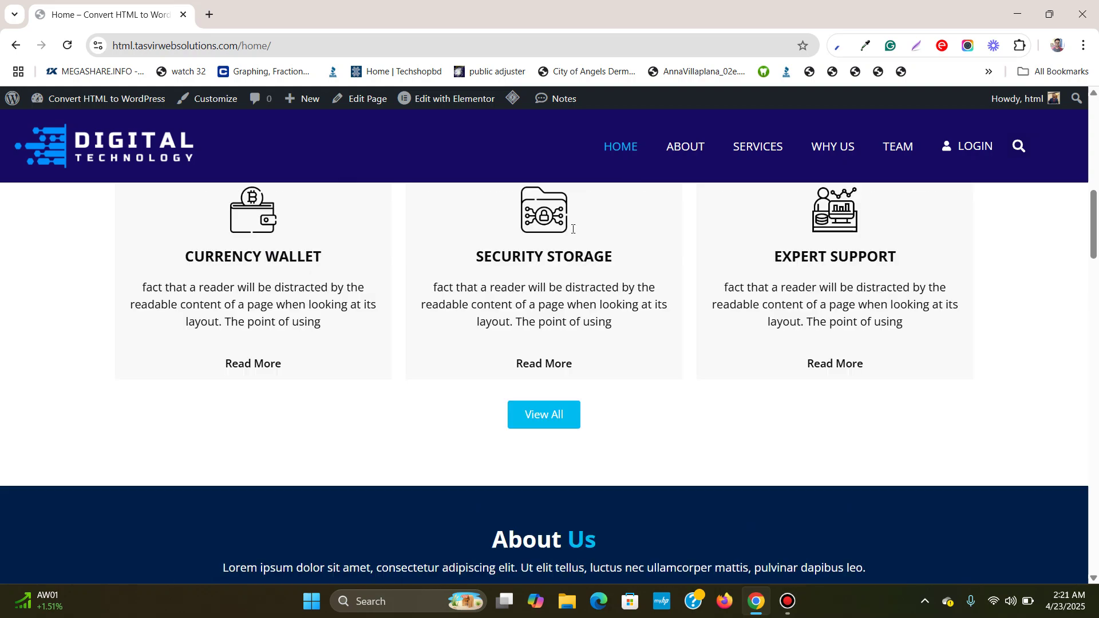
{"action": "scroll", "coordinate": [573, 222], "scroll_direction": "up", "scroll_amount": 1}
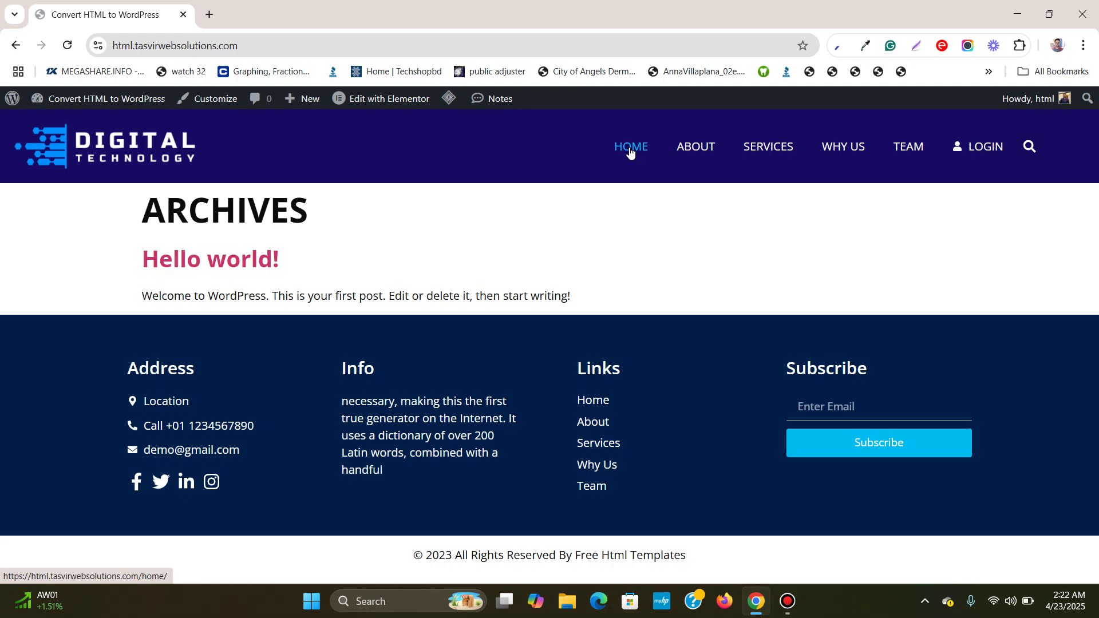
Step: Open the WordPress dashboard in a new browser tab and go to the Reading settings
{"action": "mouse_move", "coordinate": [89, 103]}
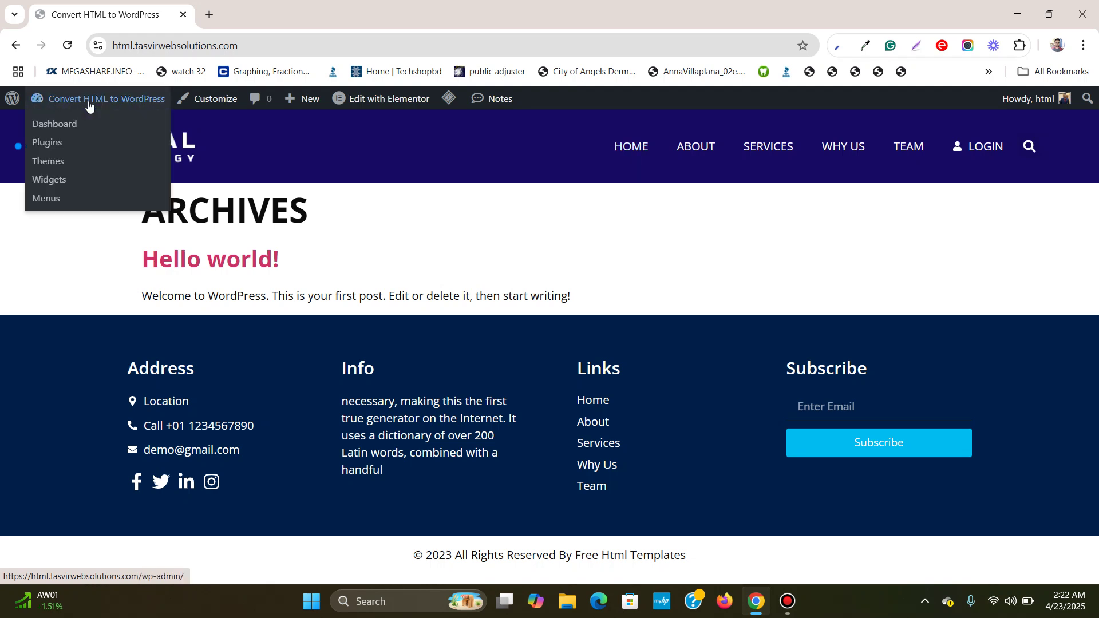
{"action": "right_click", "coordinate": [67, 128]}
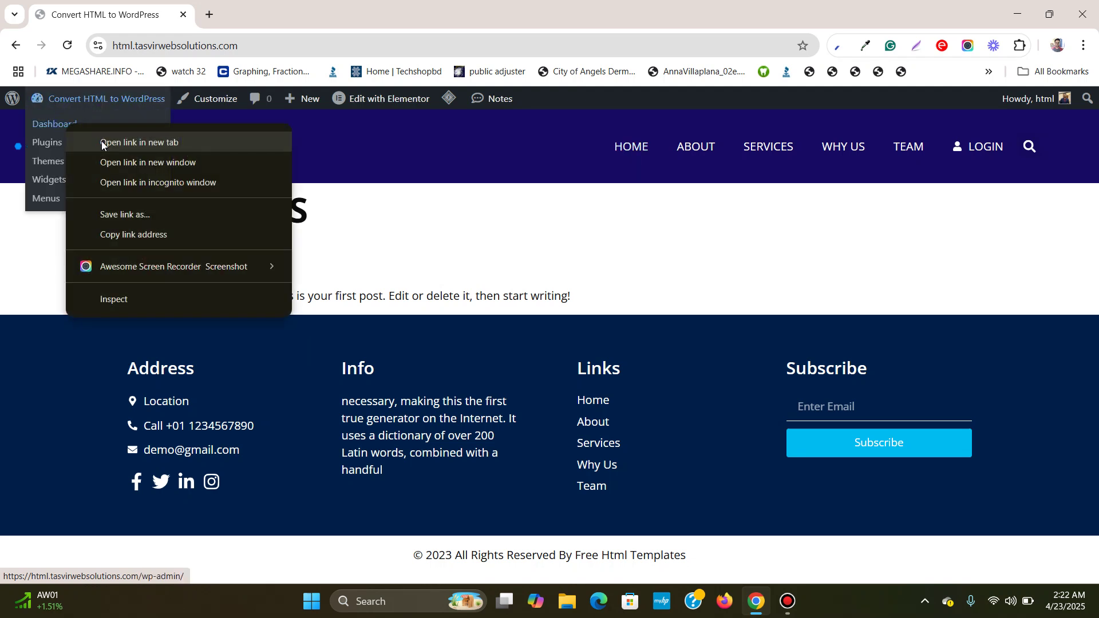
{"action": "left_click", "coordinate": [101, 143]}
{"action": "left_click", "coordinate": [301, 4]}
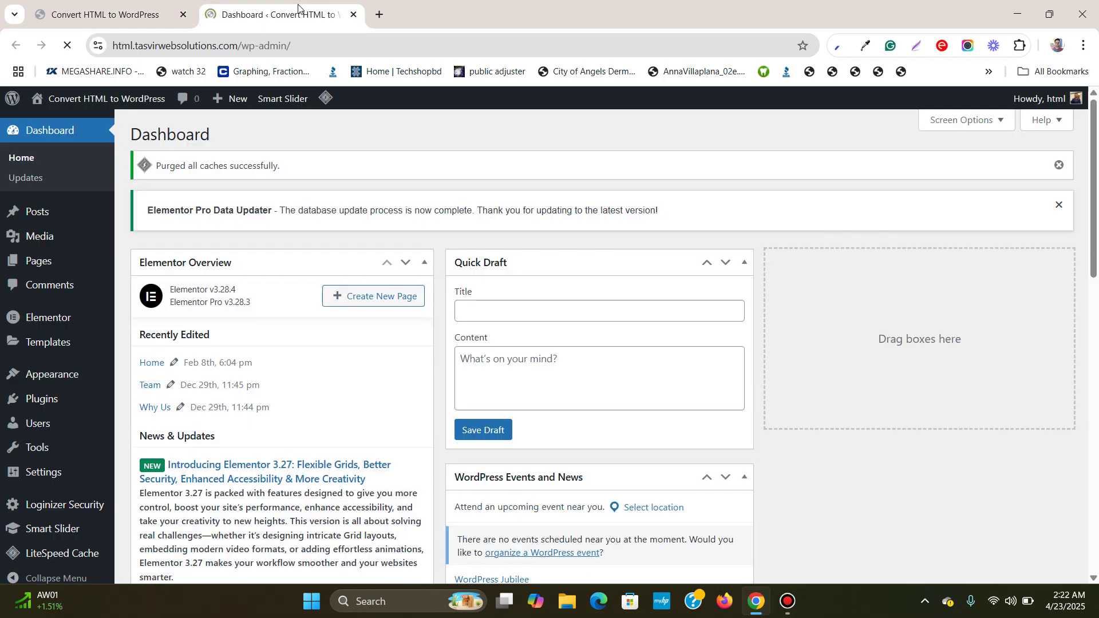
{"action": "mouse_move", "coordinate": [57, 474]}
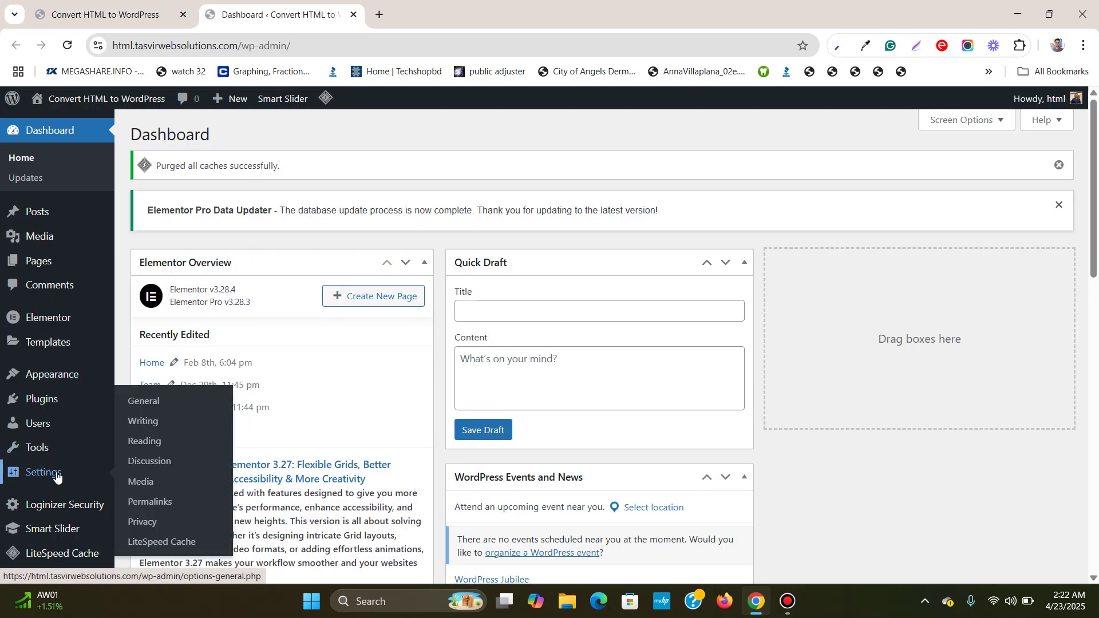
{"action": "left_click", "coordinate": [160, 441]}
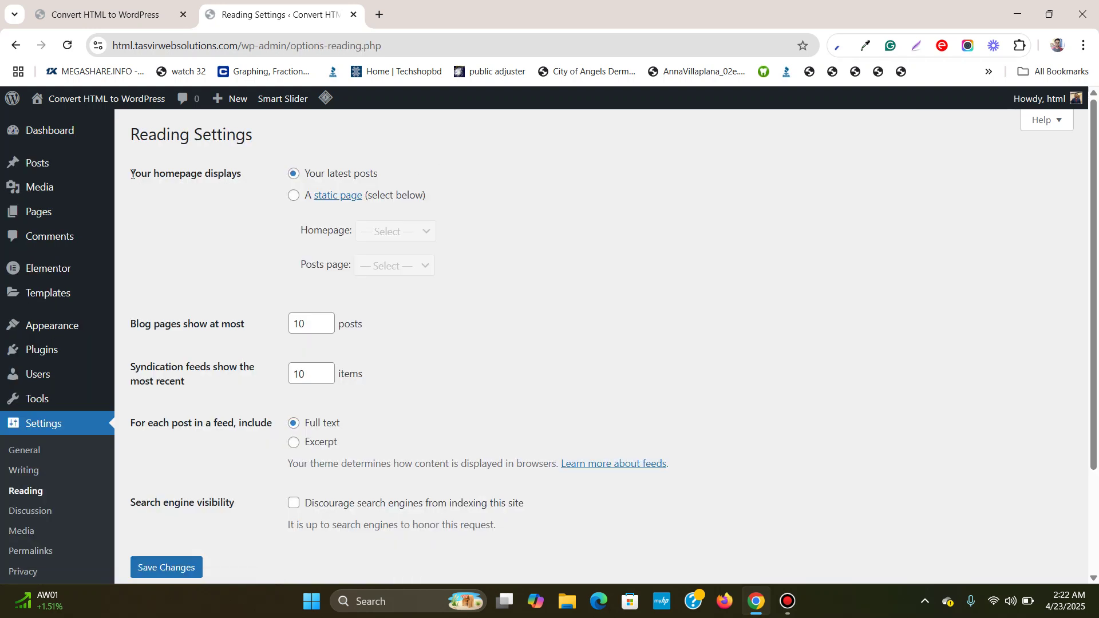
Step: Set the homepage to display a static page, choose Home as the homepage, and save the changes
{"action": "left_click_drag", "start_coordinate": [136, 174], "coordinate": [247, 184]}
{"action": "left_click", "coordinate": [249, 188]}
{"action": "left_click", "coordinate": [294, 197]}
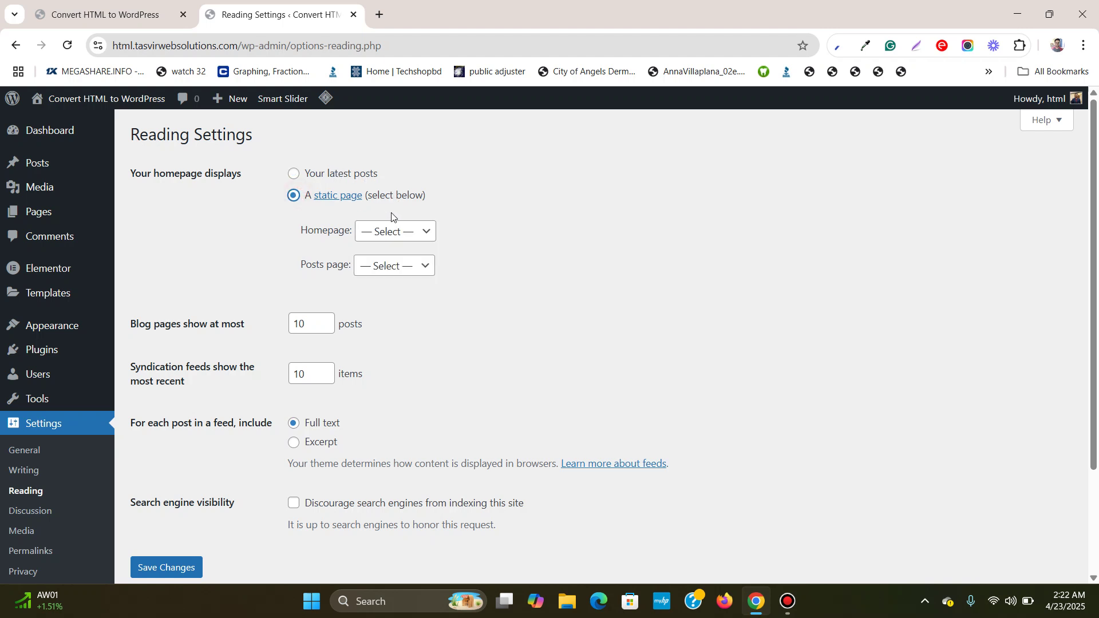
{"action": "left_click", "coordinate": [376, 239]}
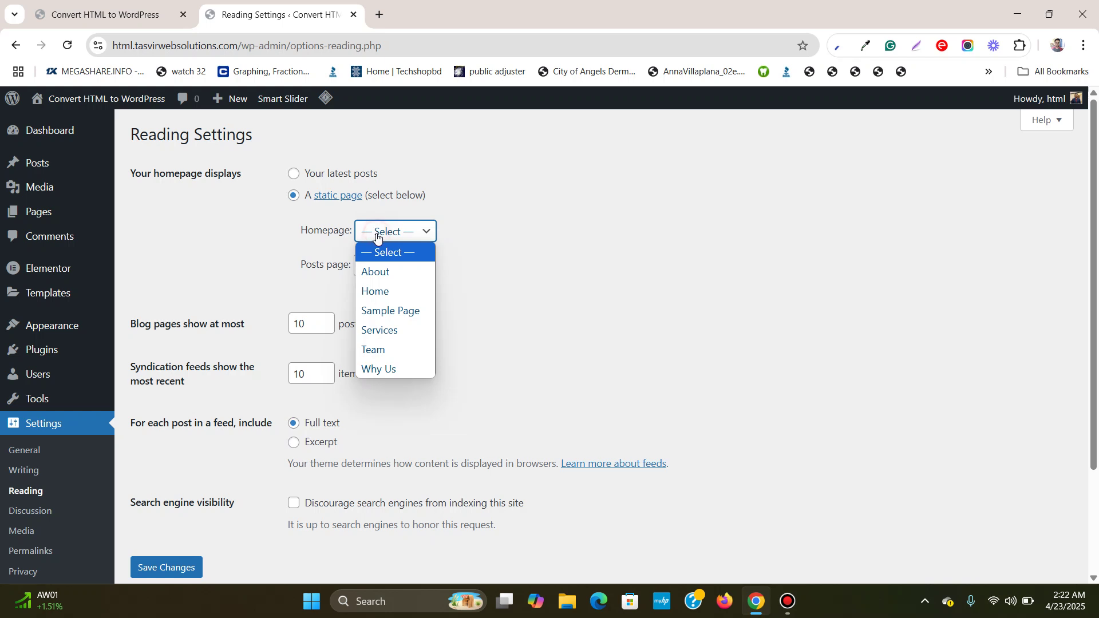
{"action": "left_click", "coordinate": [379, 293]}
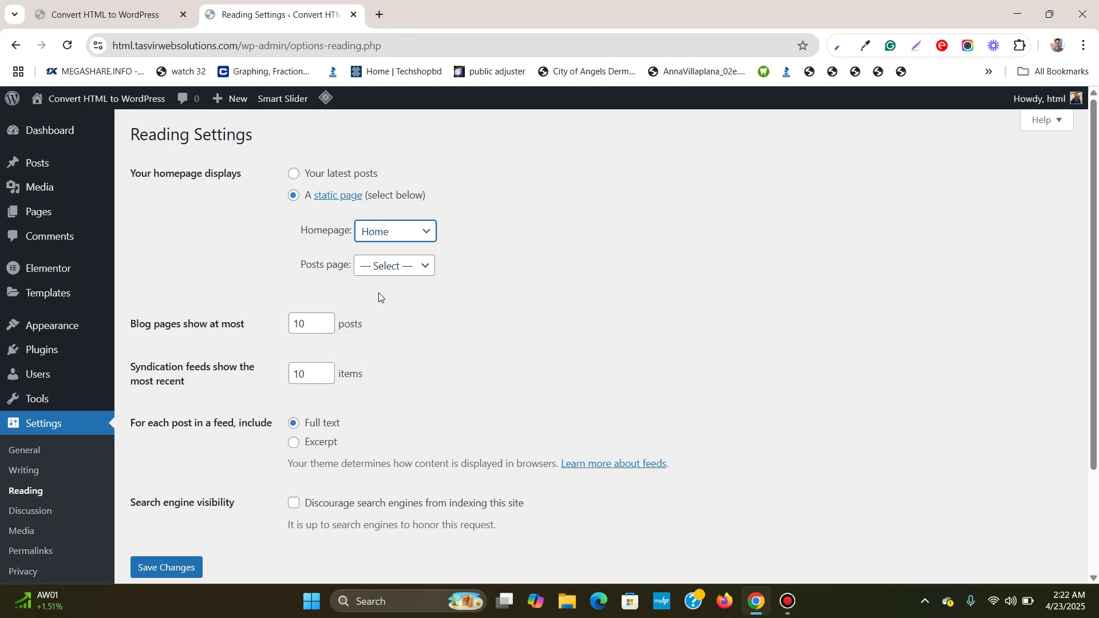
{"action": "scroll", "coordinate": [278, 300], "scroll_direction": "down", "scroll_amount": 3}
{"action": "left_click", "coordinate": [175, 436]}
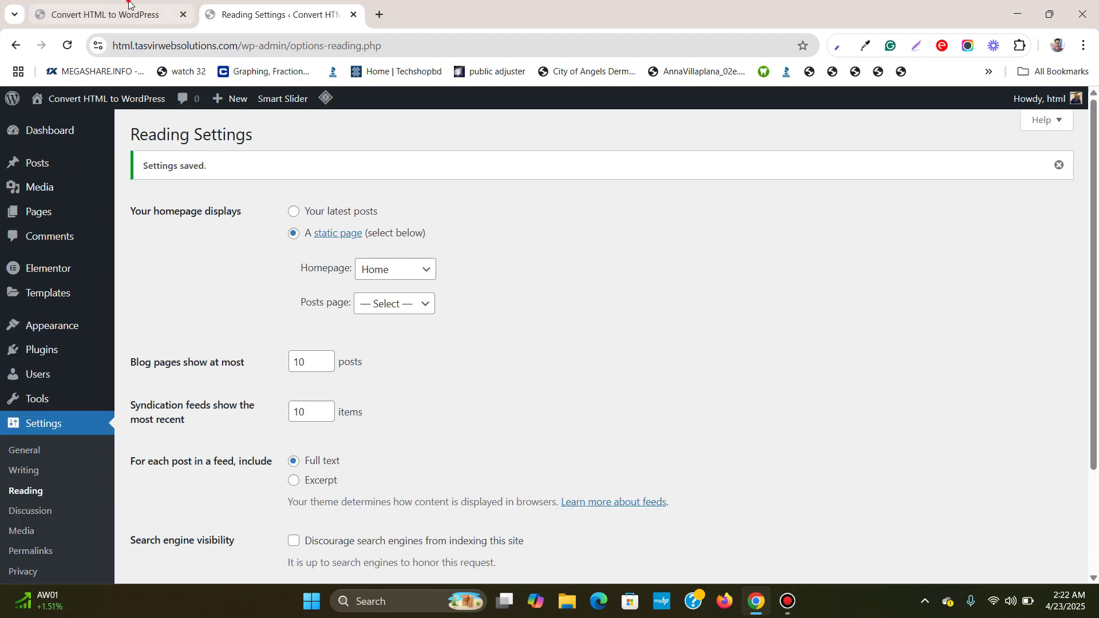
Step: Reload the site's front page to check which page it displays
{"action": "left_click", "coordinate": [109, 14]}
{"action": "left_click", "coordinate": [69, 48]}
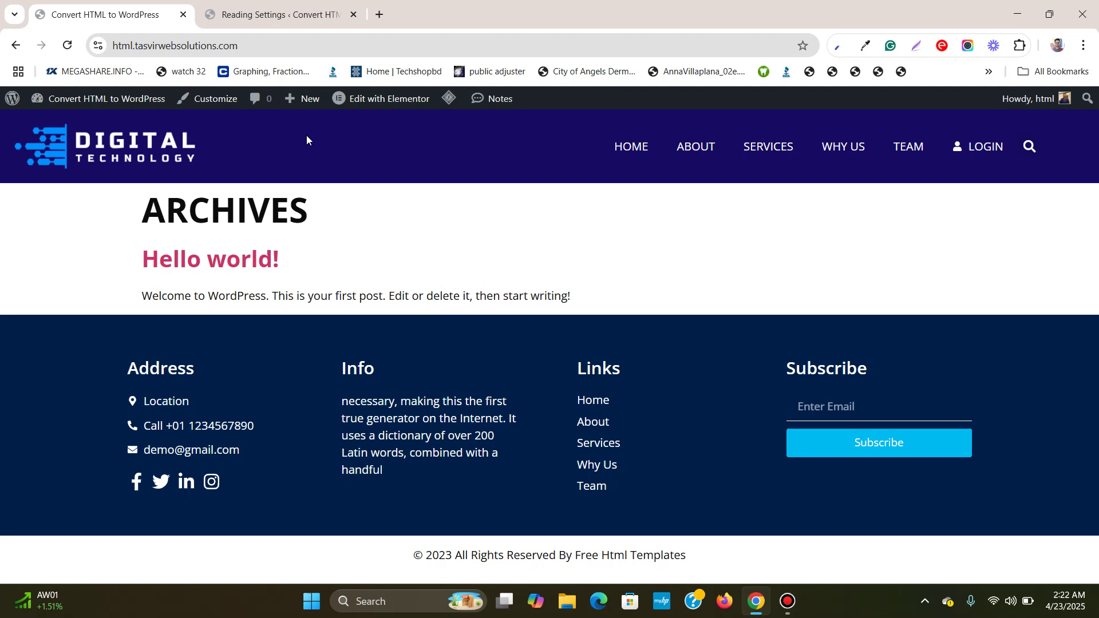
{"action": "left_click", "coordinate": [63, 49]}
Step: Purge all LiteSpeed caches and save the Reading settings again
{"action": "left_click", "coordinate": [276, 15]}
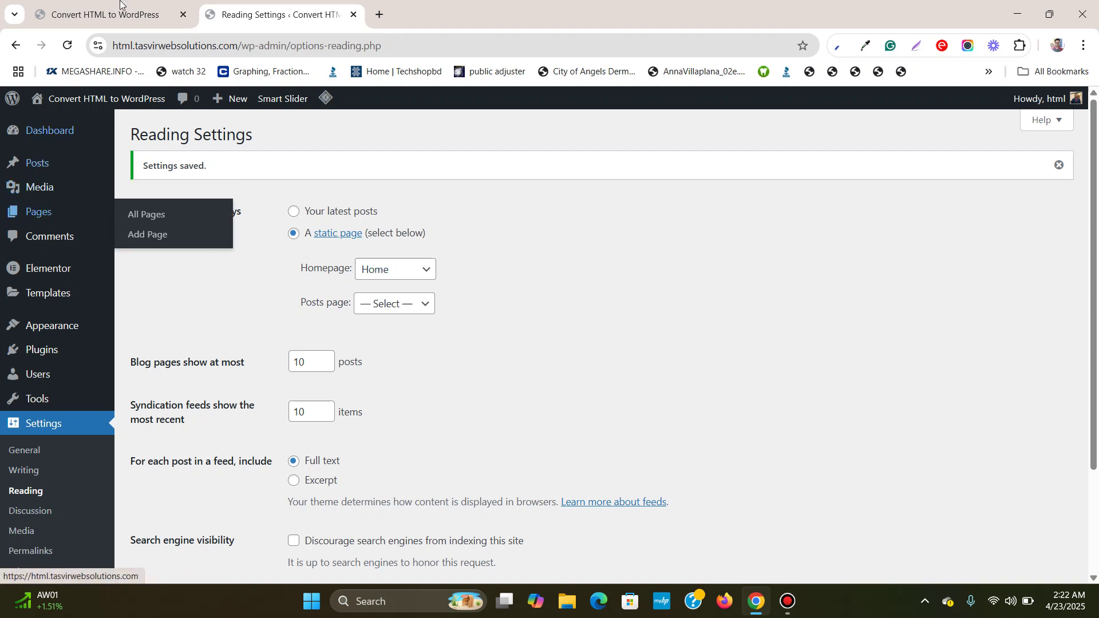
{"action": "mouse_move", "coordinate": [325, 99]}
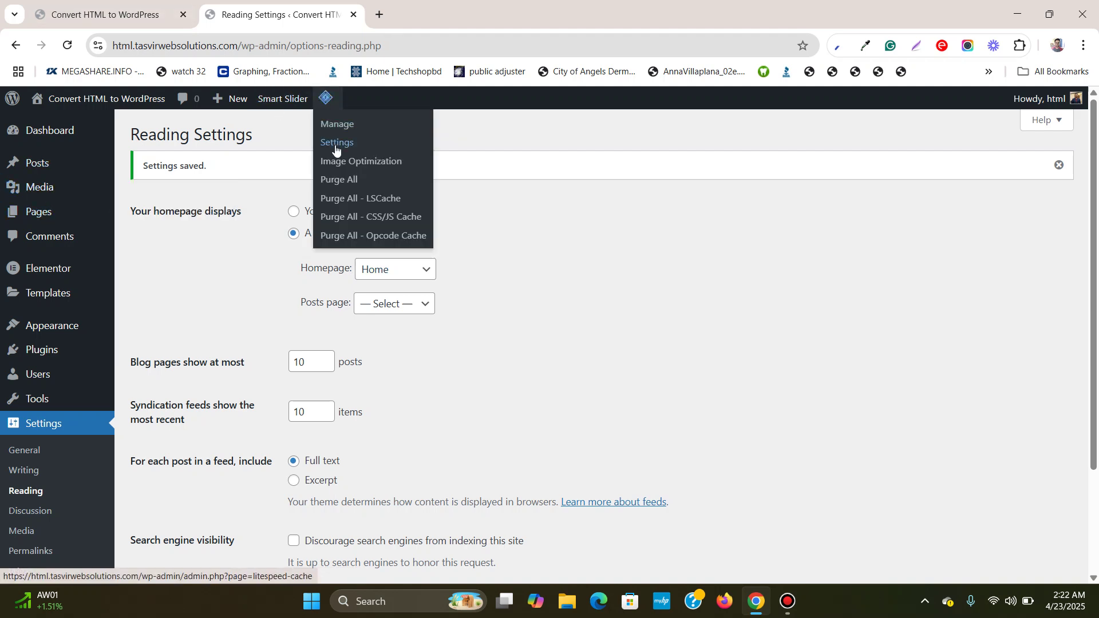
{"action": "left_click", "coordinate": [339, 179]}
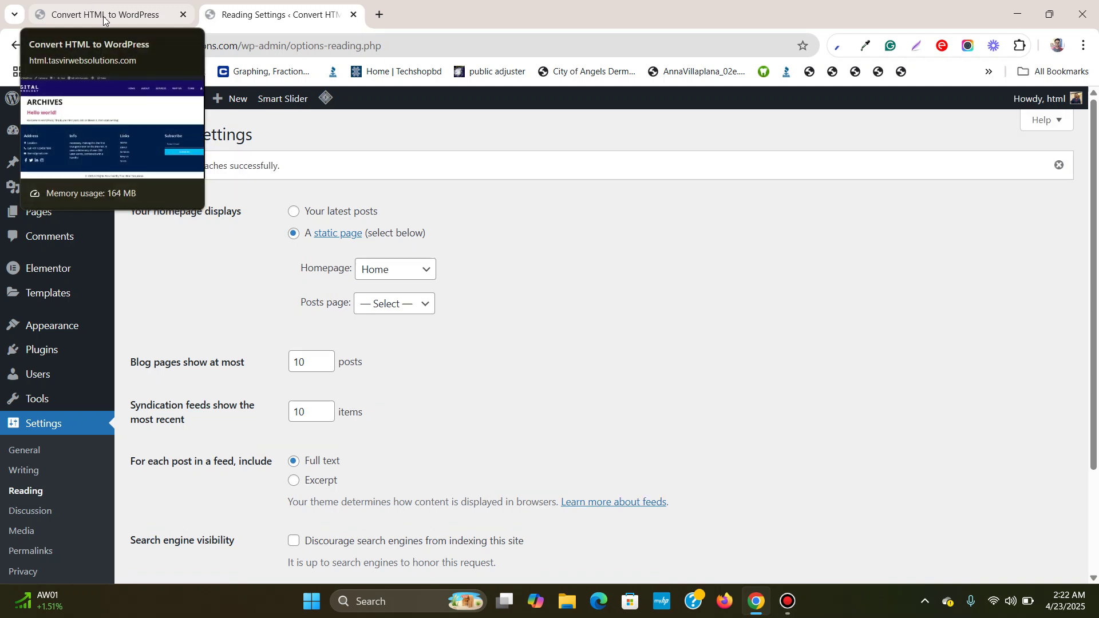
{"action": "scroll", "coordinate": [563, 250], "scroll_direction": "down", "scroll_amount": 3}
{"action": "left_click", "coordinate": [183, 466]}
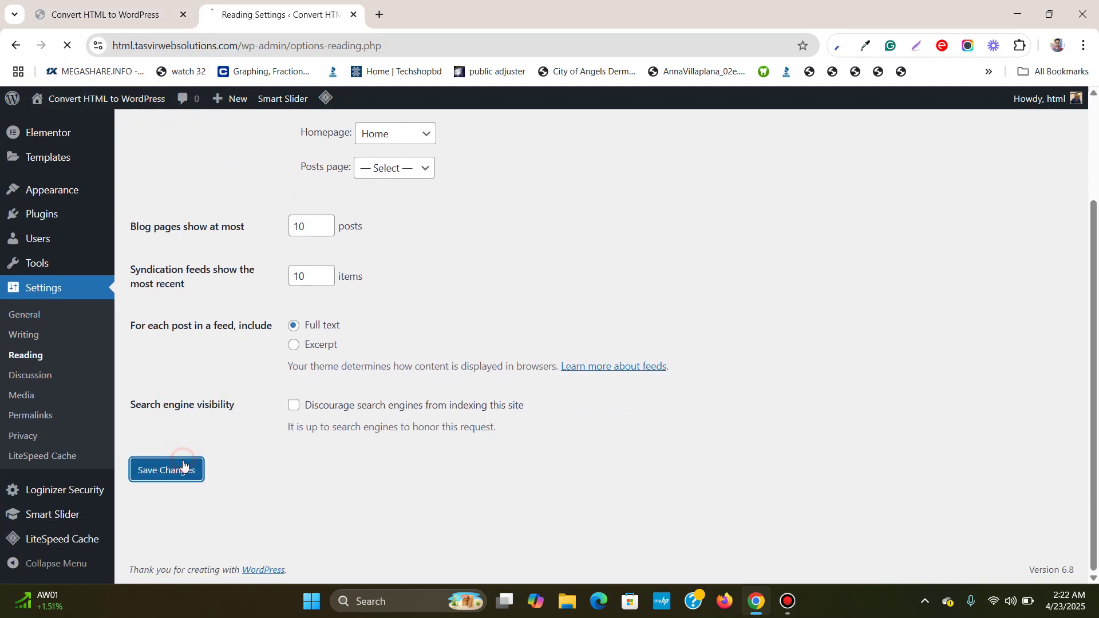
Step: Reload the site's front page and review the homepage content down to the About Us section
{"action": "left_click", "coordinate": [131, 14]}
{"action": "left_click", "coordinate": [76, 53]}
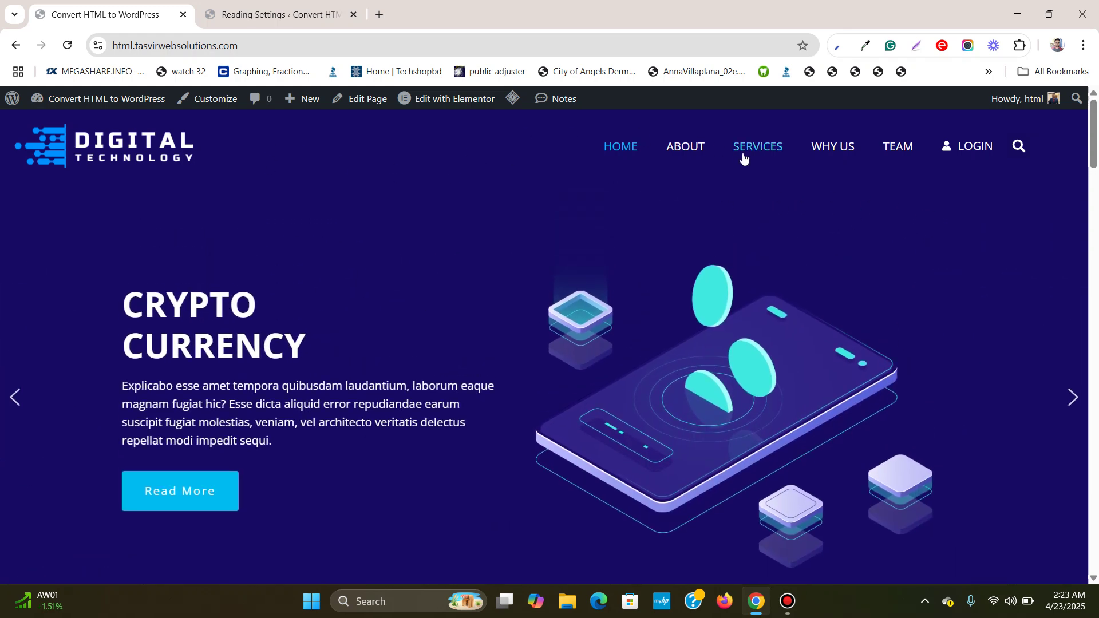
{"action": "left_click_drag", "start_coordinate": [1094, 135], "coordinate": [1092, 185]}
{"action": "scroll", "coordinate": [1092, 184], "scroll_direction": "down", "scroll_amount": 20}
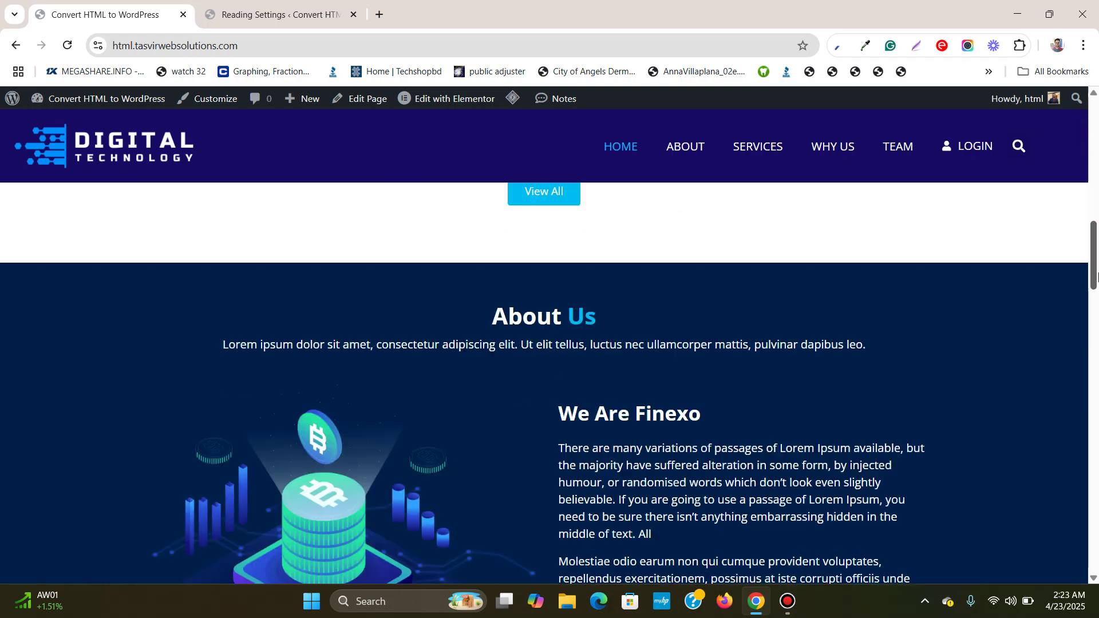
{"action": "scroll", "coordinate": [1094, 180], "scroll_direction": "up", "scroll_amount": 12}
{"action": "scroll", "coordinate": [1096, 177], "scroll_direction": "up", "scroll_amount": 15}
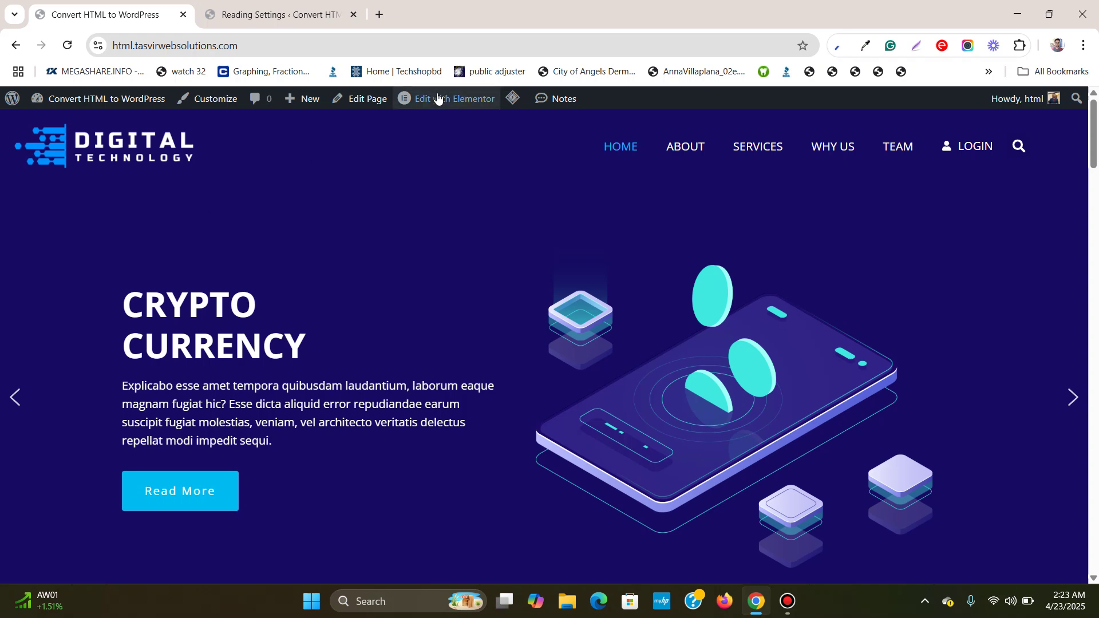
Step: Open the Home page's editor in a new browser tab, launch Elementor, and select the Smart Slider widget for editing
{"action": "mouse_move", "coordinate": [430, 102]}
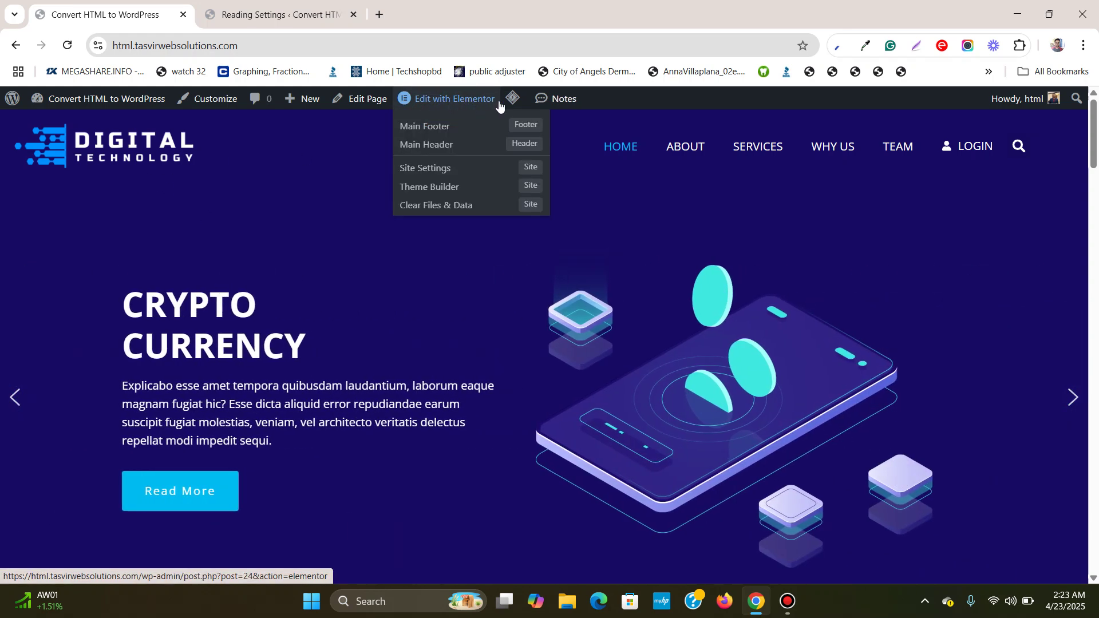
{"action": "right_click", "coordinate": [359, 102]}
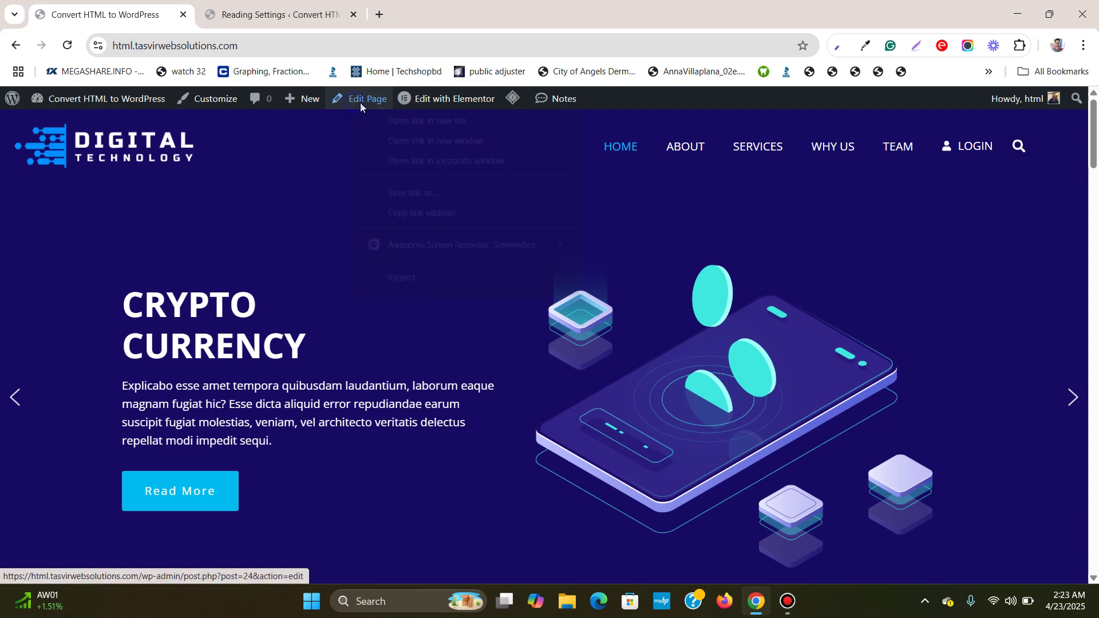
{"action": "left_click", "coordinate": [382, 121]}
{"action": "left_click_drag", "start_coordinate": [452, 15], "coordinate": [291, 20]}
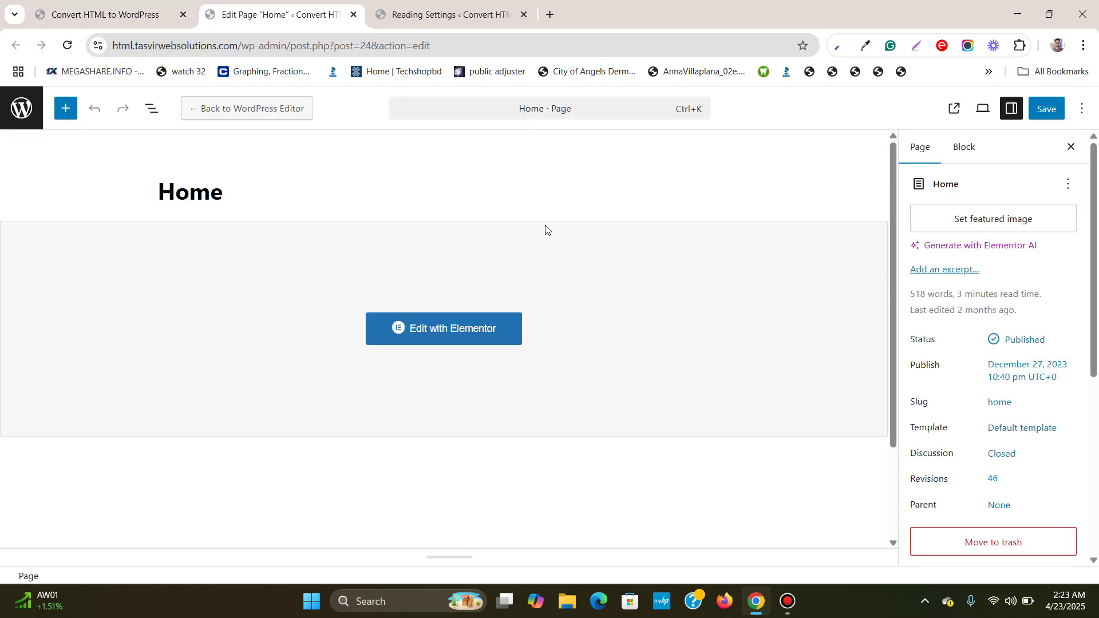
{"action": "left_click", "coordinate": [440, 334]}
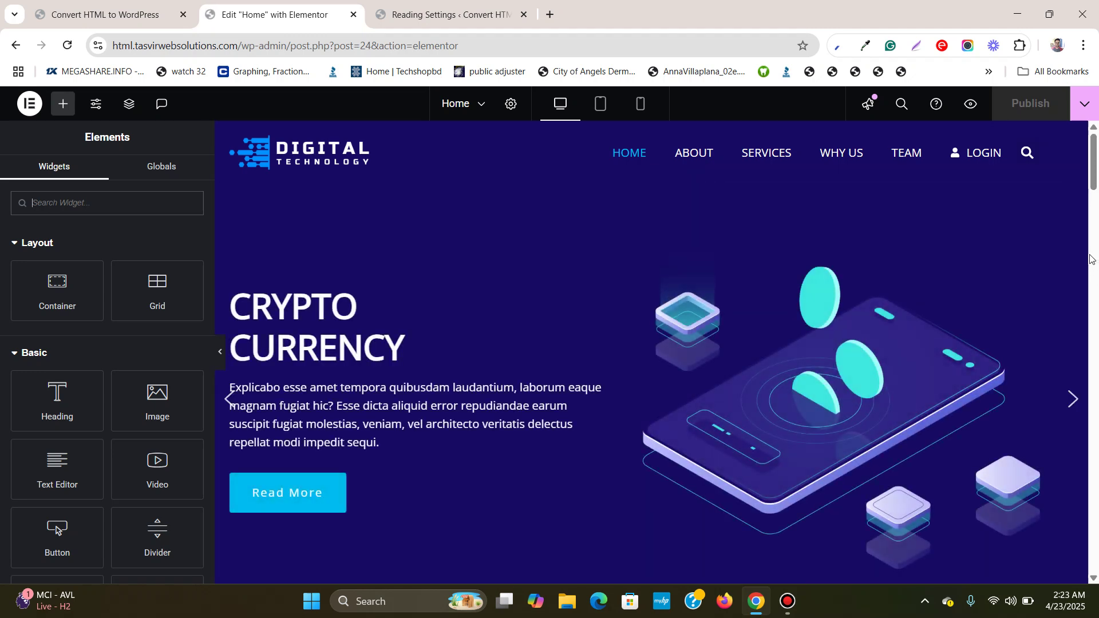
{"action": "left_click", "coordinate": [1078, 196]}
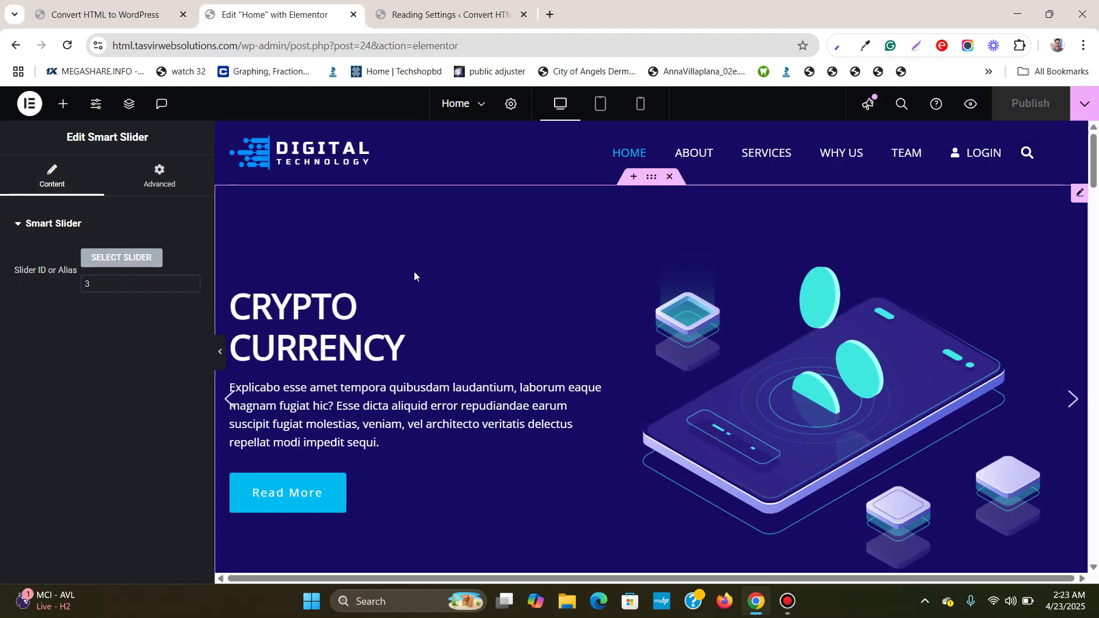
Step: Replace the description under the Our Services heading with "This is a great looking website"
{"action": "scroll", "coordinate": [374, 386], "scroll_direction": "down", "scroll_amount": 5}
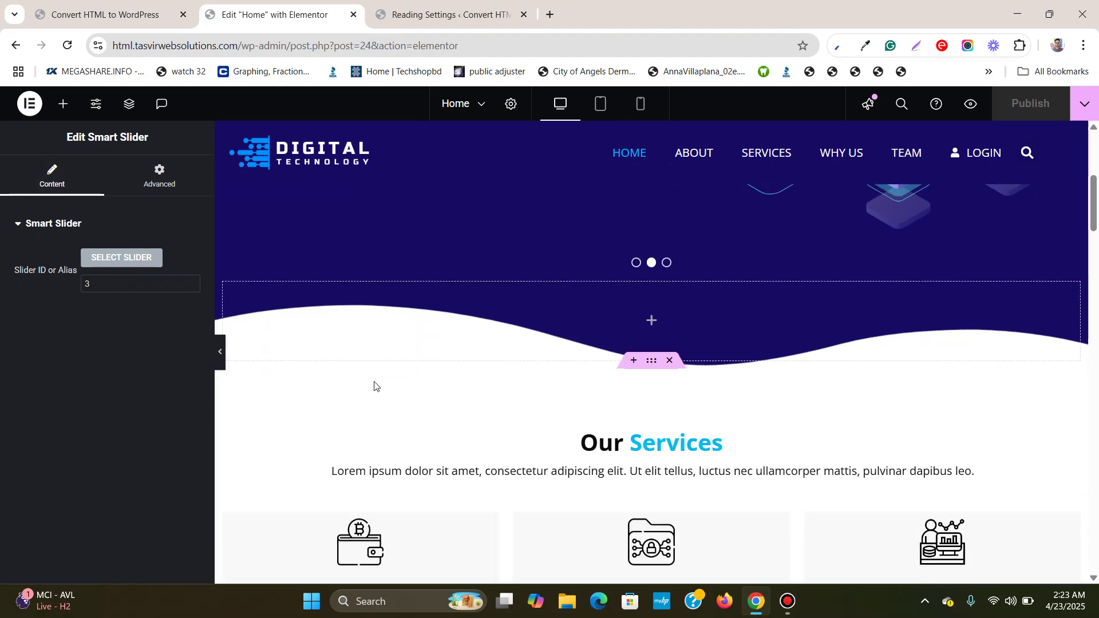
{"action": "scroll", "coordinate": [581, 395], "scroll_direction": "down", "scroll_amount": 2}
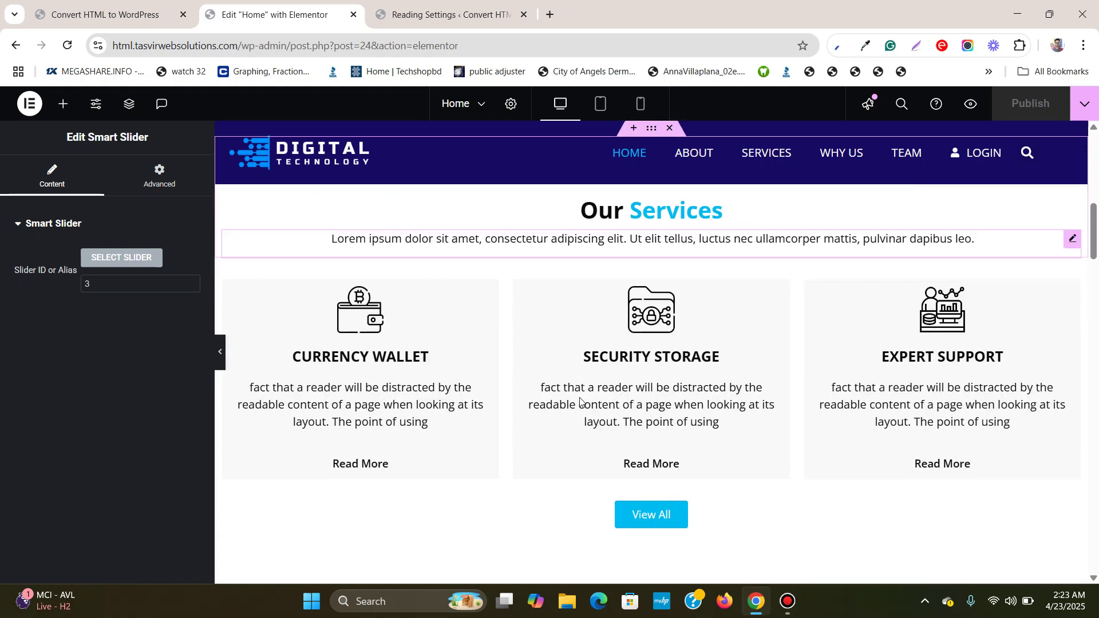
{"action": "scroll", "coordinate": [579, 401], "scroll_direction": "up", "scroll_amount": 1}
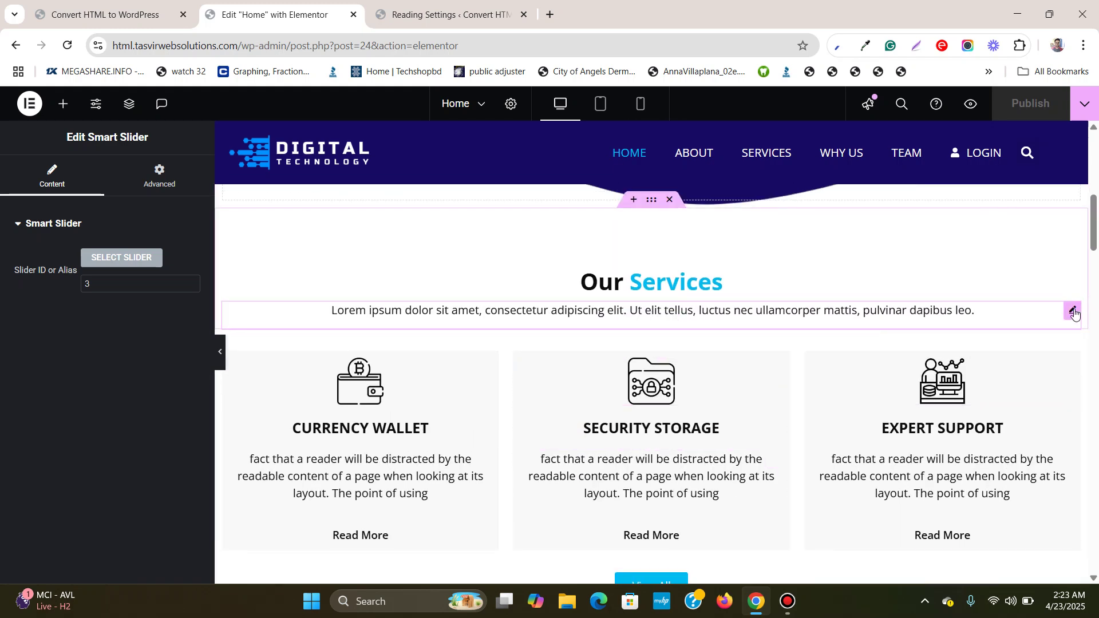
{"action": "left_click", "coordinate": [1073, 312]}
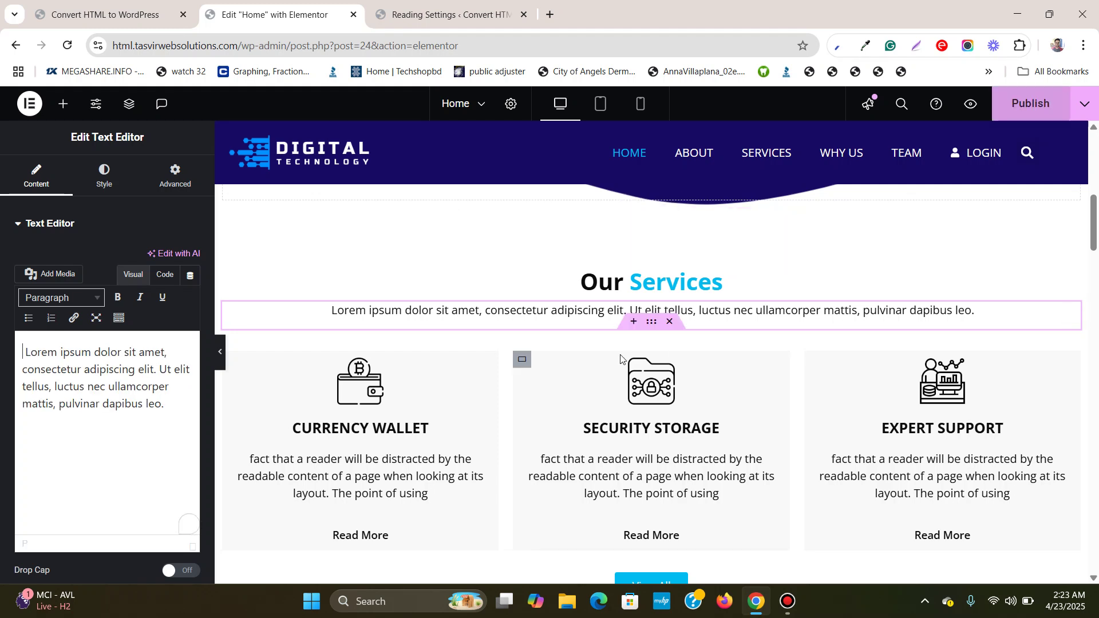
{"action": "triple_click", "coordinate": [627, 309]}
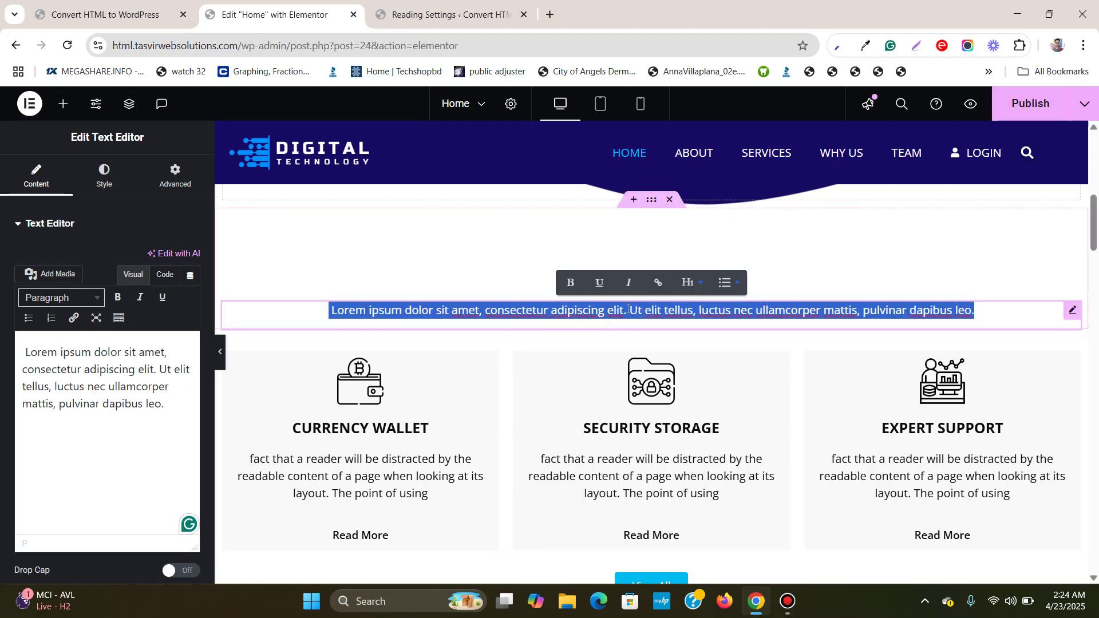
{"action": "key", "text": "BackSpace"}
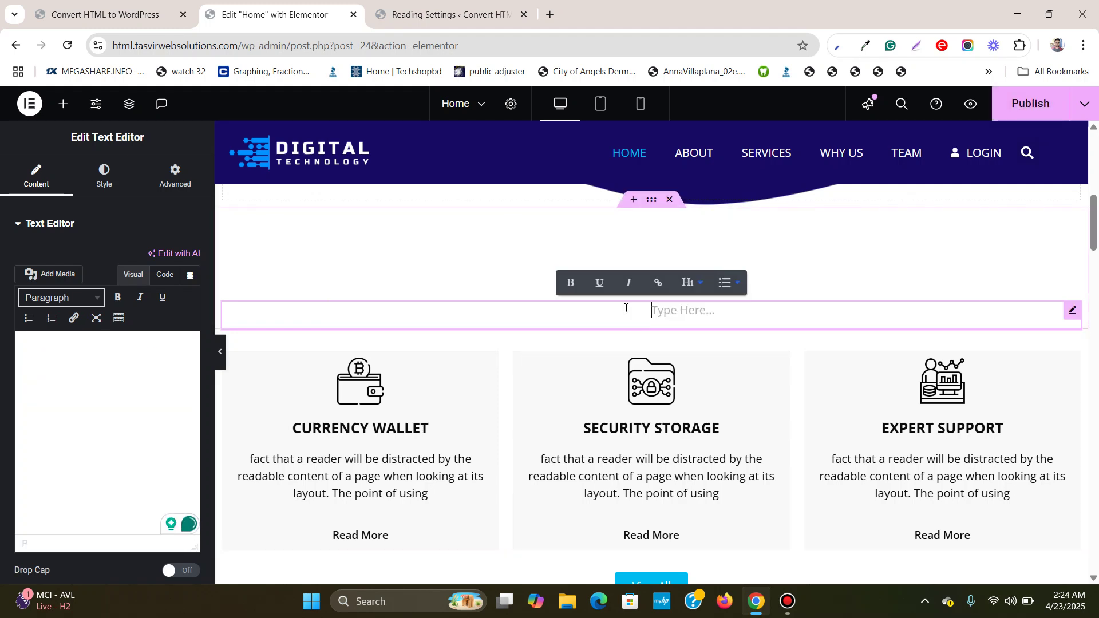
{"action": "type", "text": "Thi"}
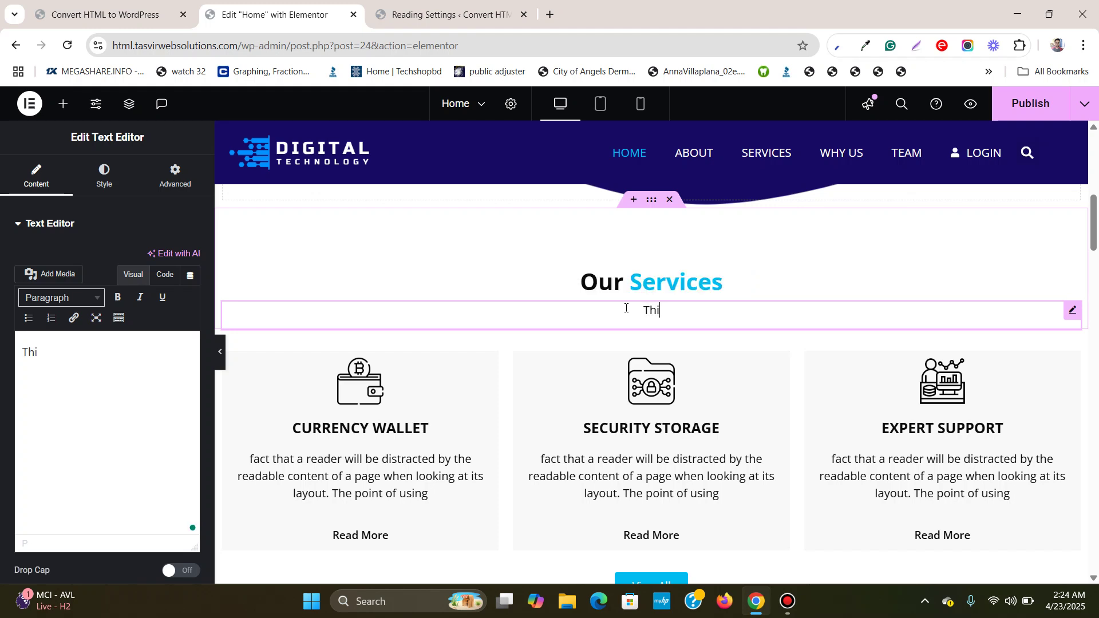
{"action": "type", "text": "s is a great l"}
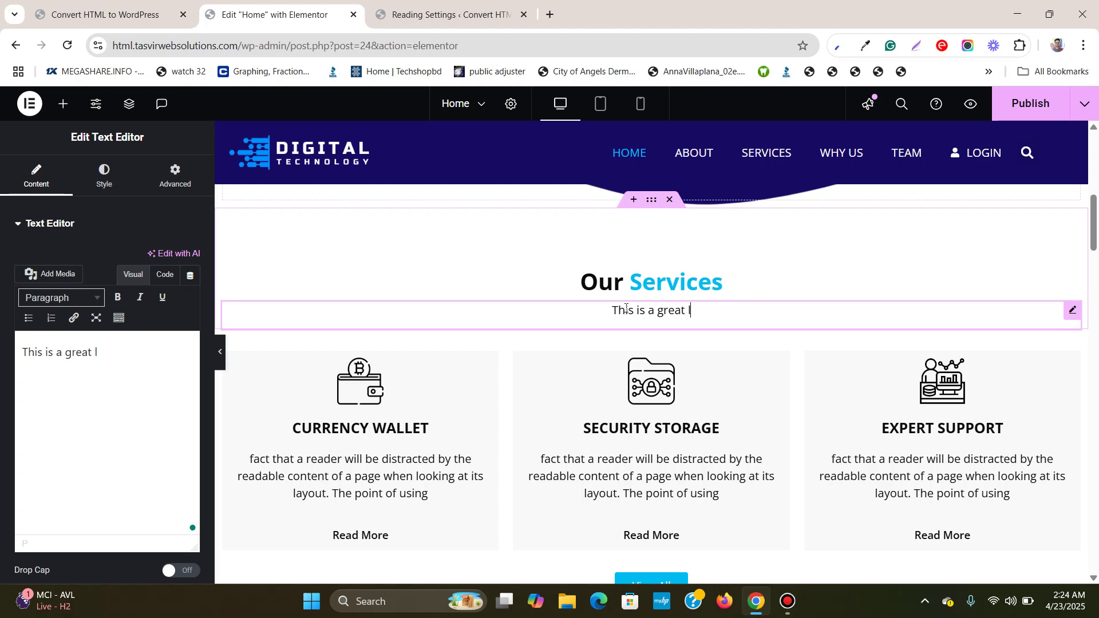
{"action": "type", "text": "ooking w"}
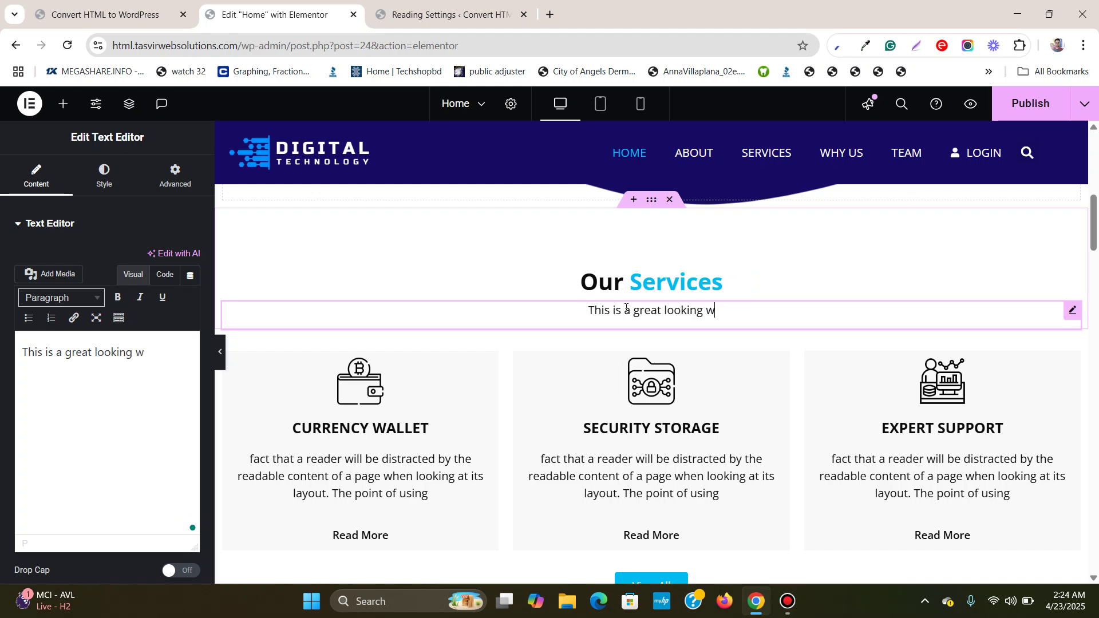
{"action": "type", "text": "ebsite"}
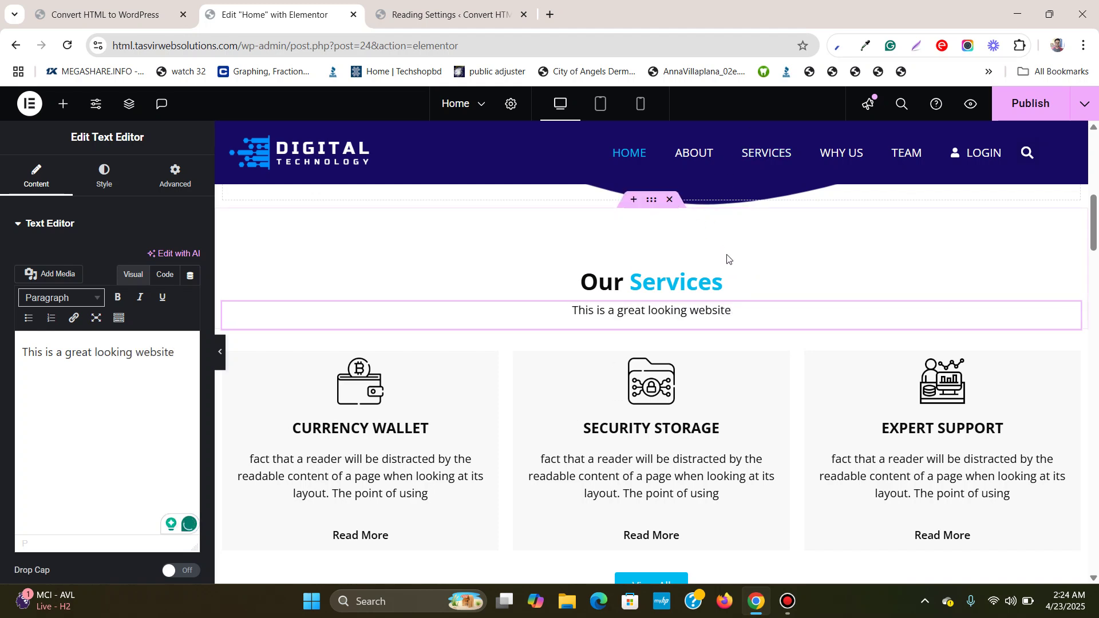
Step: Select the View All button for editing, and copy the google.com home page address from a new browser tab
{"action": "scroll", "coordinate": [716, 303], "scroll_direction": "down", "scroll_amount": 5}
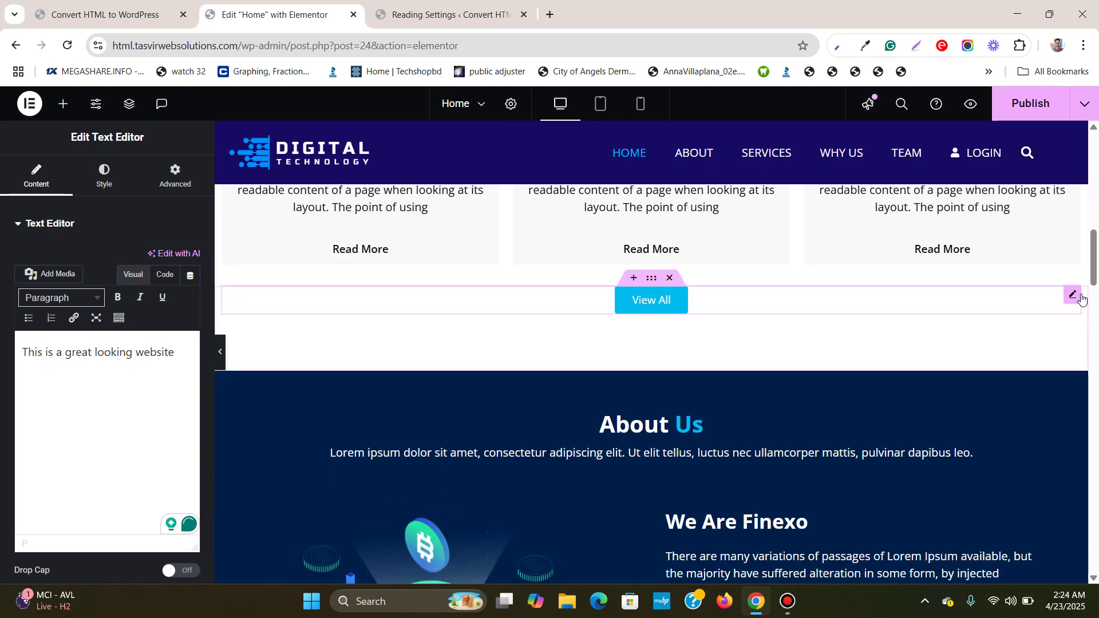
{"action": "left_click", "coordinate": [1070, 297]}
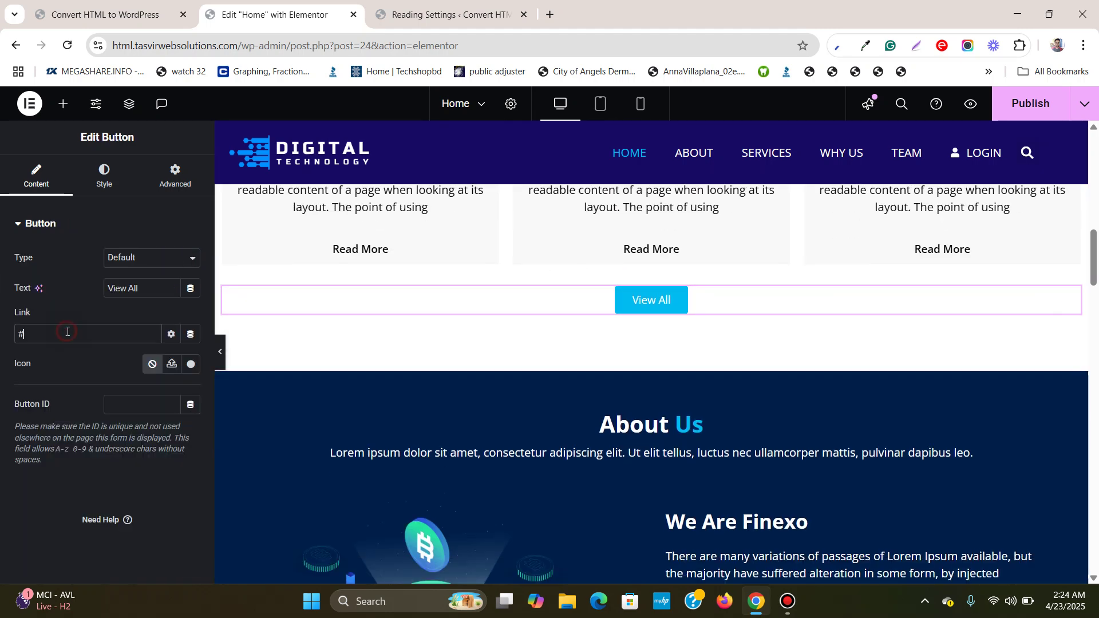
{"action": "left_click", "coordinate": [550, 14]}
{"action": "type", "text": "goo"}
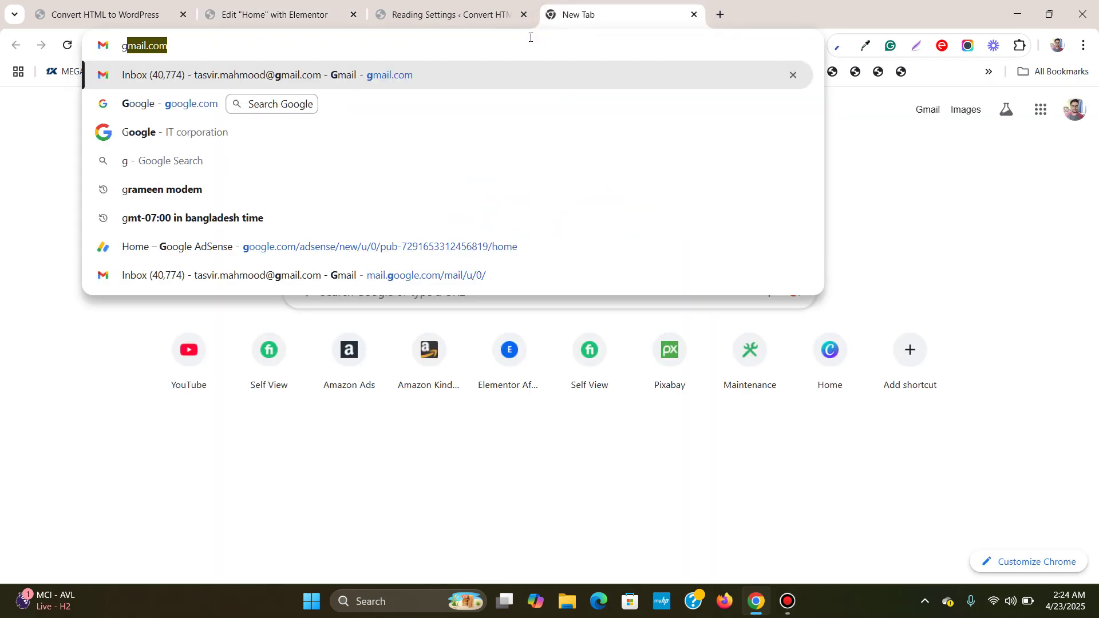
{"action": "type", "text": "g"}
{"action": "key", "text": "BackSpace"}
{"action": "type", "text": "oogle"}
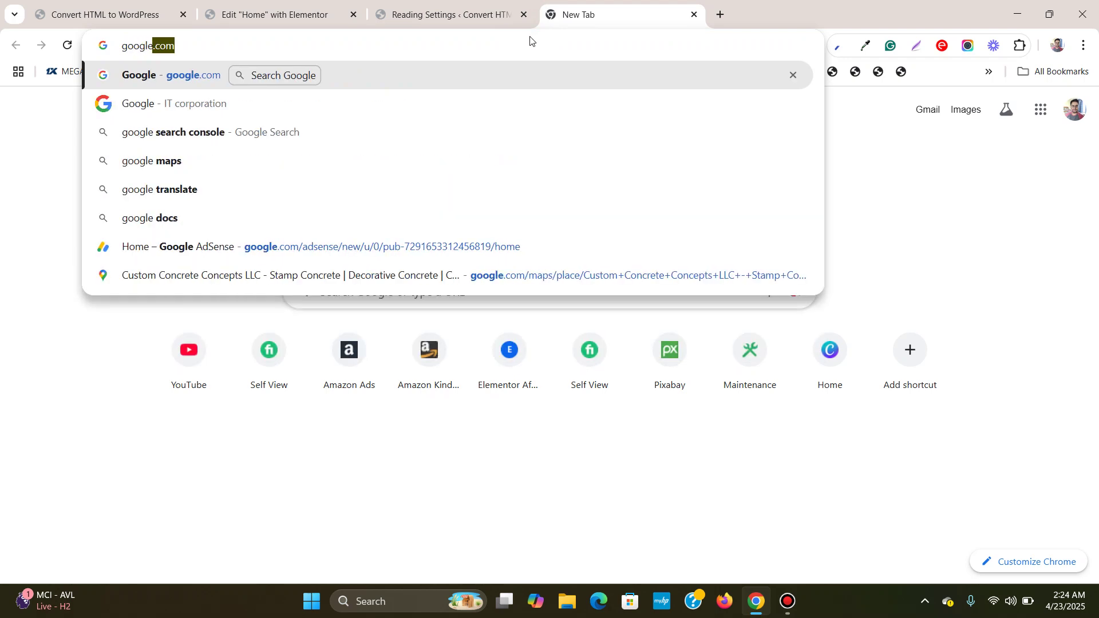
{"action": "key", "text": "Return"}
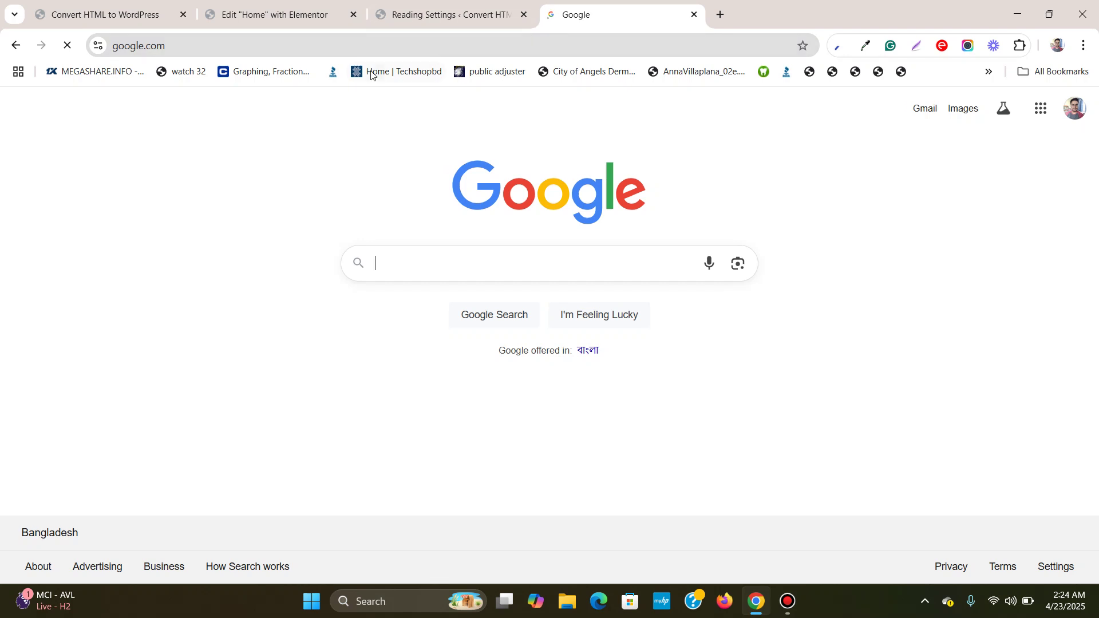
{"action": "left_click", "coordinate": [367, 44]}
{"action": "right_click", "coordinate": [356, 51]}
{"action": "left_click", "coordinate": [401, 184]}
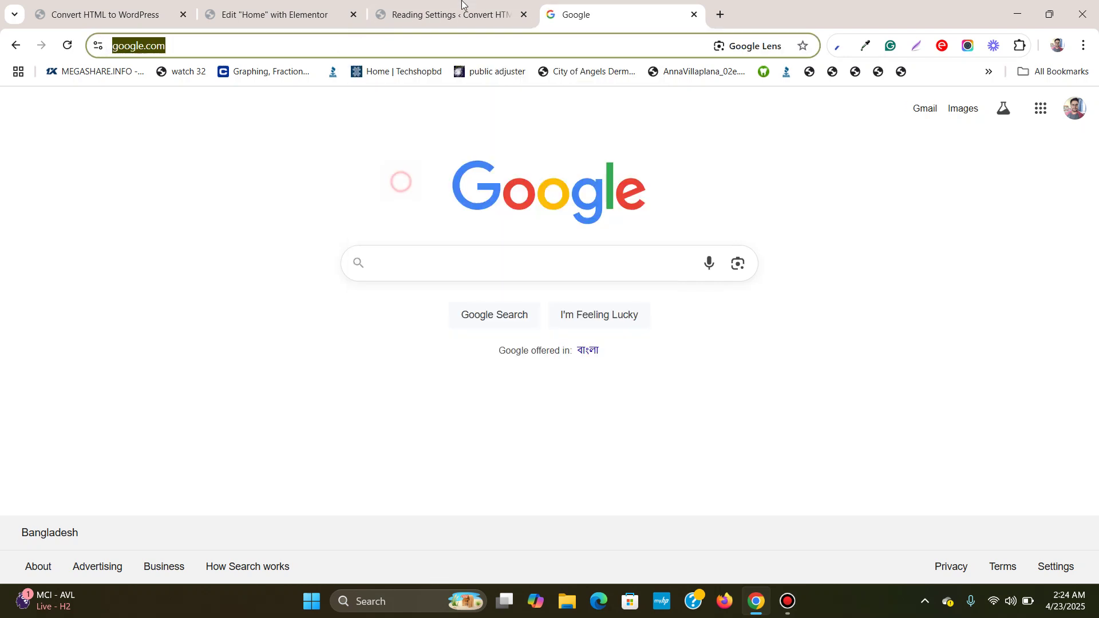
{"action": "left_click", "coordinate": [460, 8]}
{"action": "left_click", "coordinate": [231, 4]}
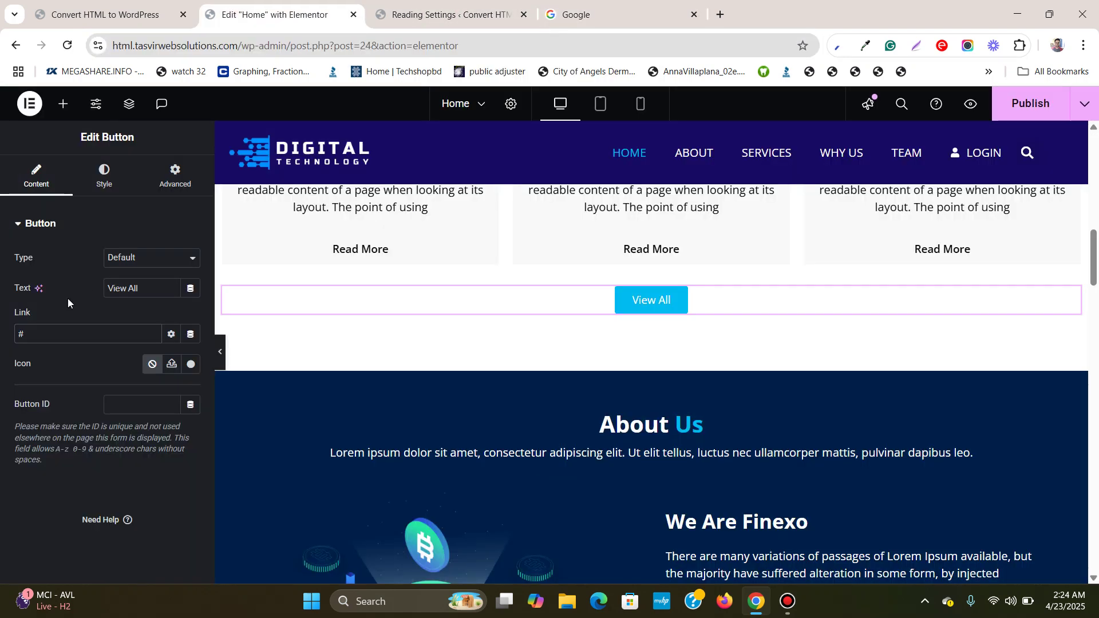
{"action": "double_click", "coordinate": [67, 335]}
{"action": "right_click", "coordinate": [71, 329]}
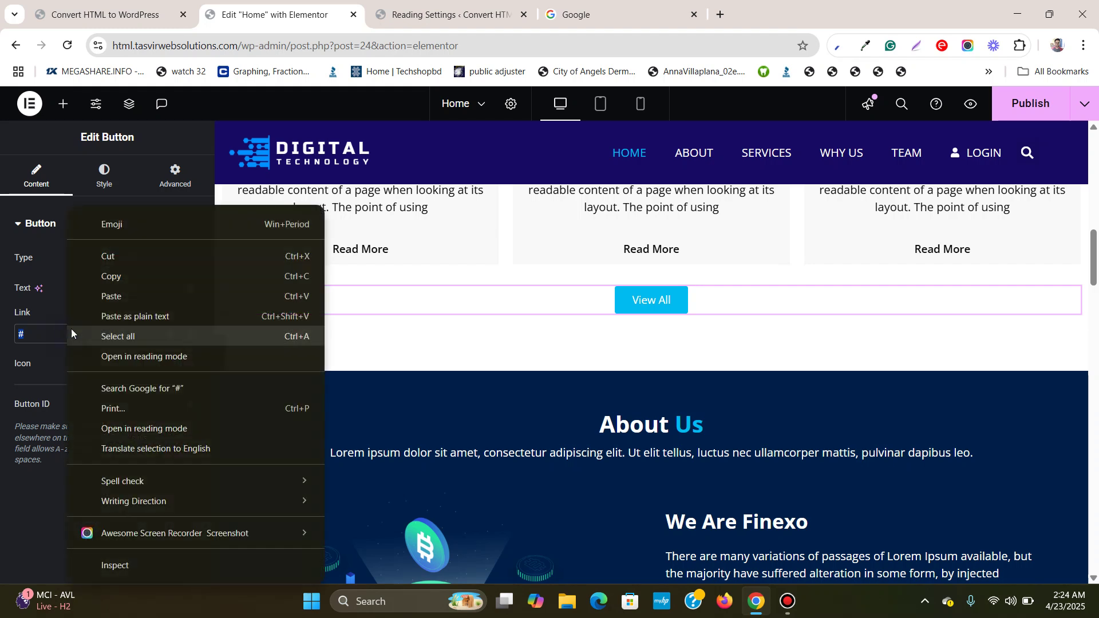
{"action": "left_click", "coordinate": [125, 316]}
{"action": "left_click", "coordinate": [171, 334]}
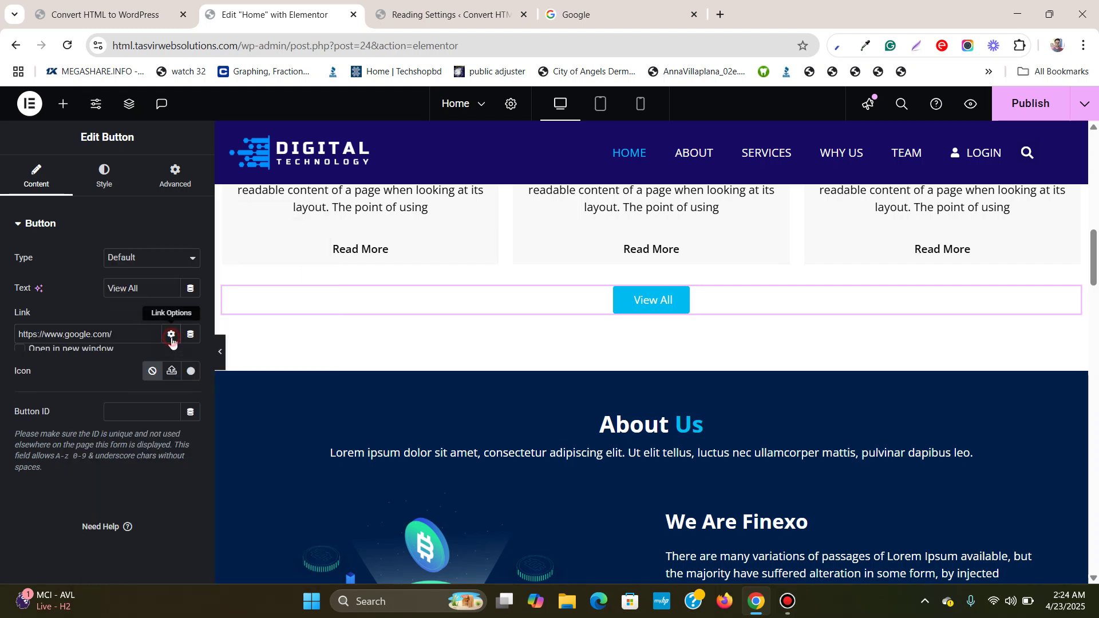
{"action": "left_click", "coordinate": [21, 355]}
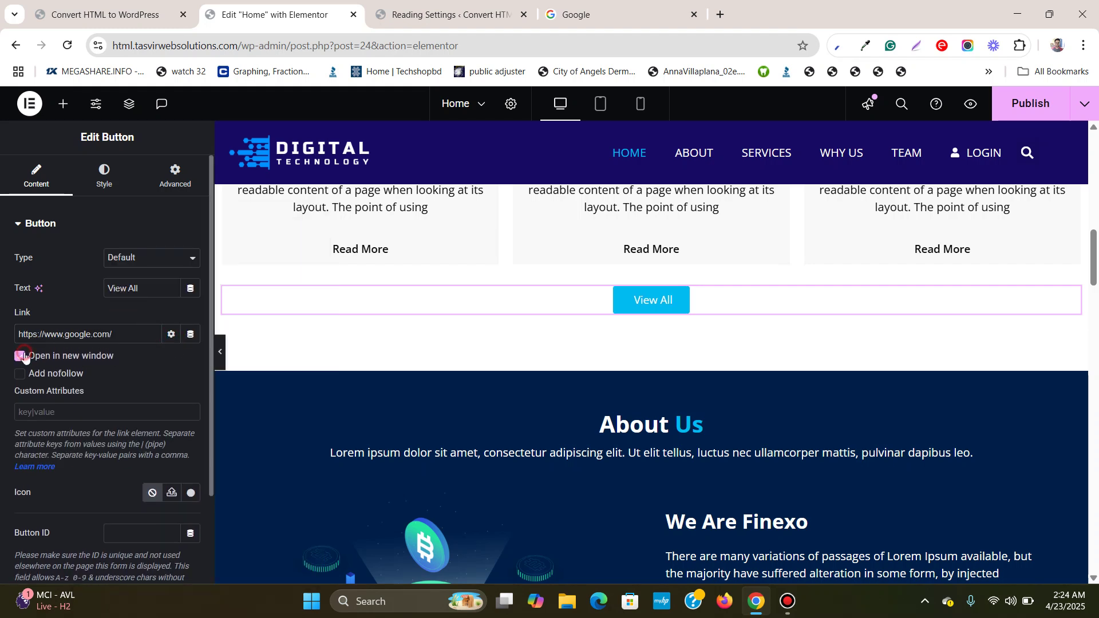
{"action": "left_click", "coordinate": [171, 334]}
Step: Replace the About Us section's image with client1.jpg from the media library
{"action": "scroll", "coordinate": [571, 339], "scroll_direction": "down", "scroll_amount": 5}
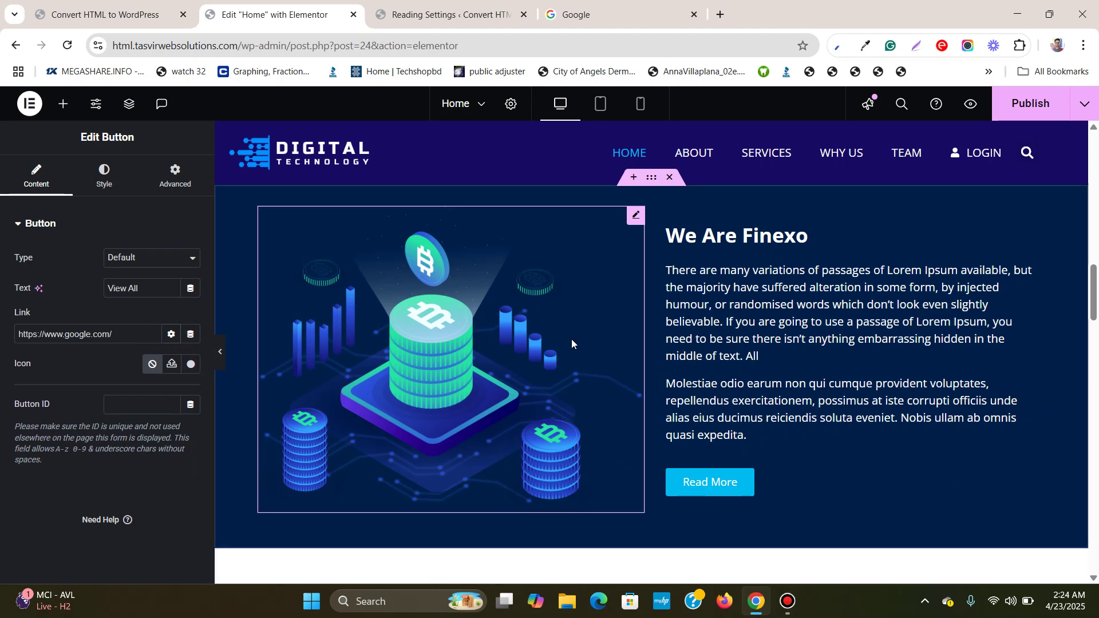
{"action": "scroll", "coordinate": [681, 234], "scroll_direction": "up", "scroll_amount": 1}
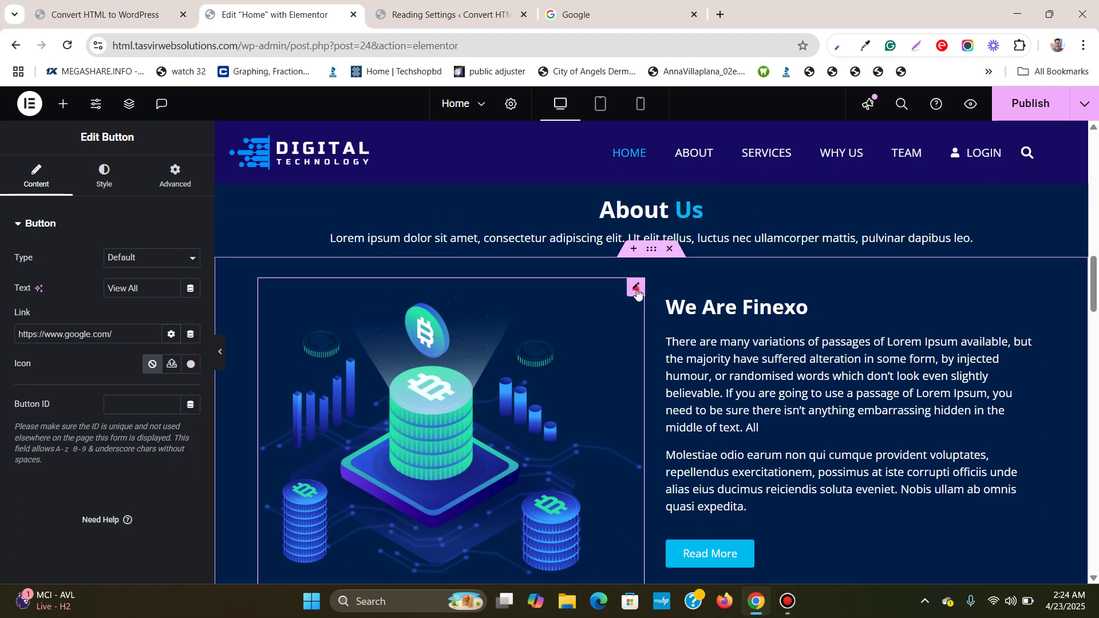
{"action": "left_click", "coordinate": [273, 295]}
{"action": "left_click", "coordinate": [61, 291]}
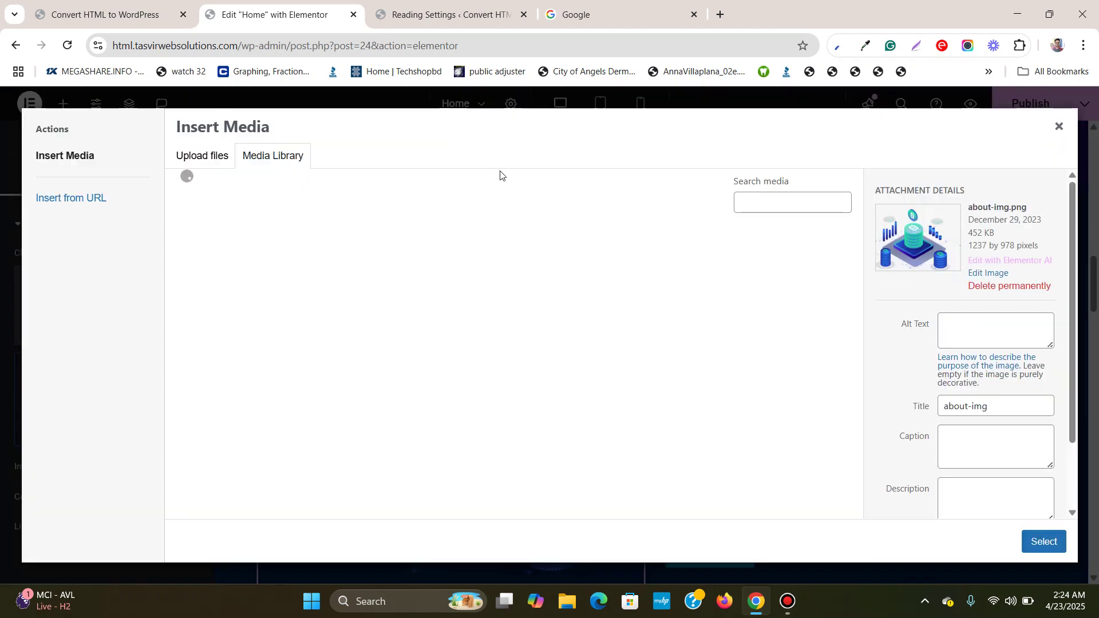
{"action": "left_click", "coordinate": [463, 291]}
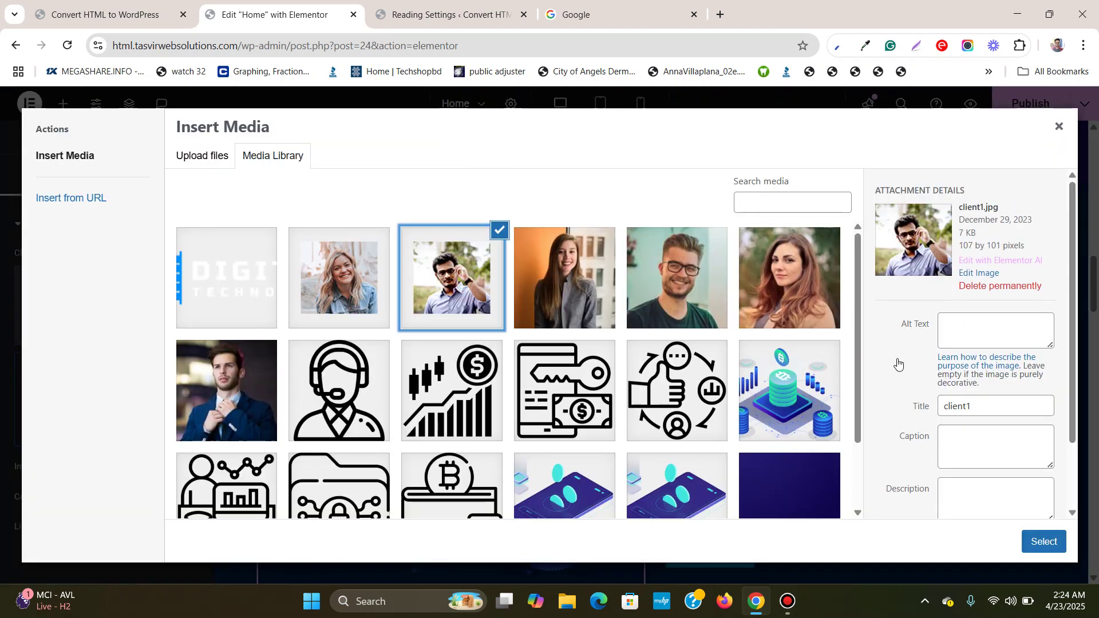
{"action": "left_click", "coordinate": [1043, 542]}
Step: Change the About Us section's image back to about-img.png from the media library
{"action": "left_click", "coordinate": [86, 295]}
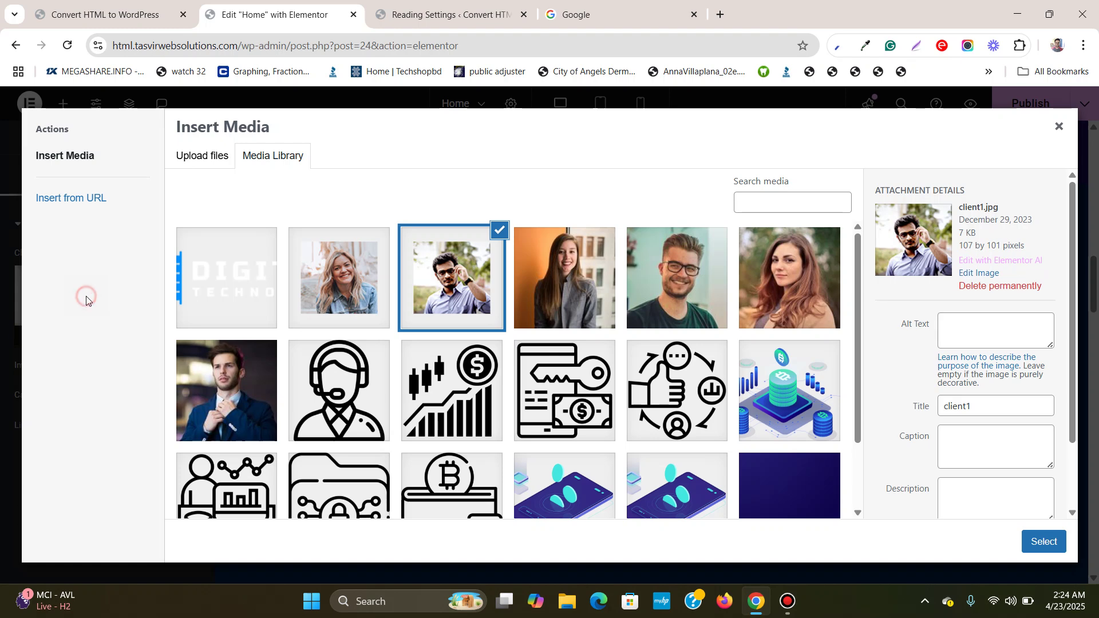
{"action": "left_click", "coordinate": [474, 413]}
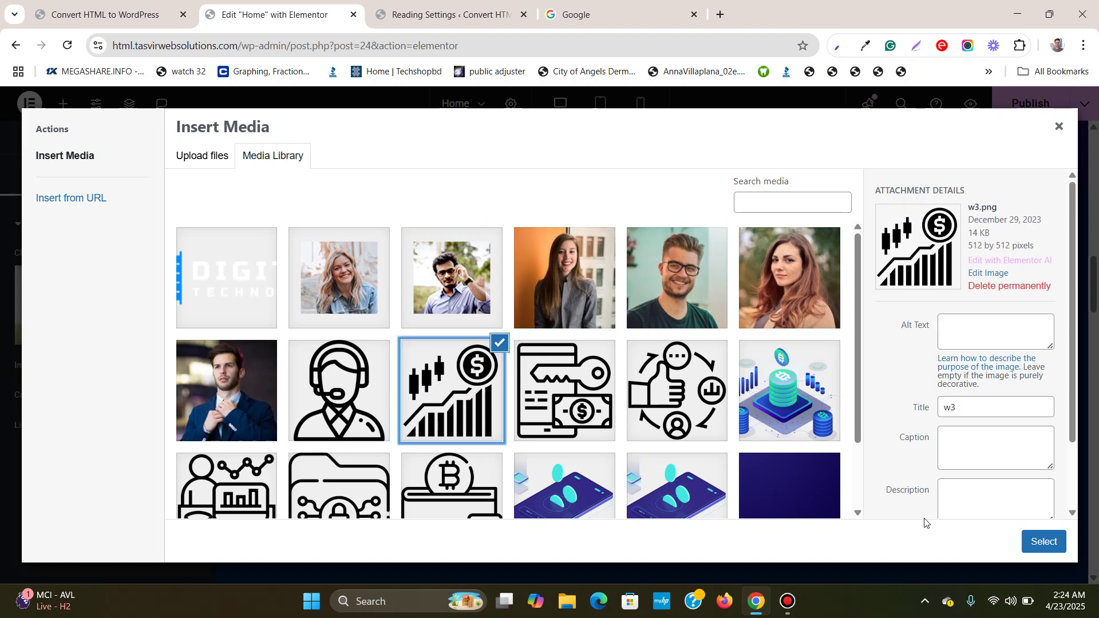
{"action": "left_click", "coordinate": [757, 412]}
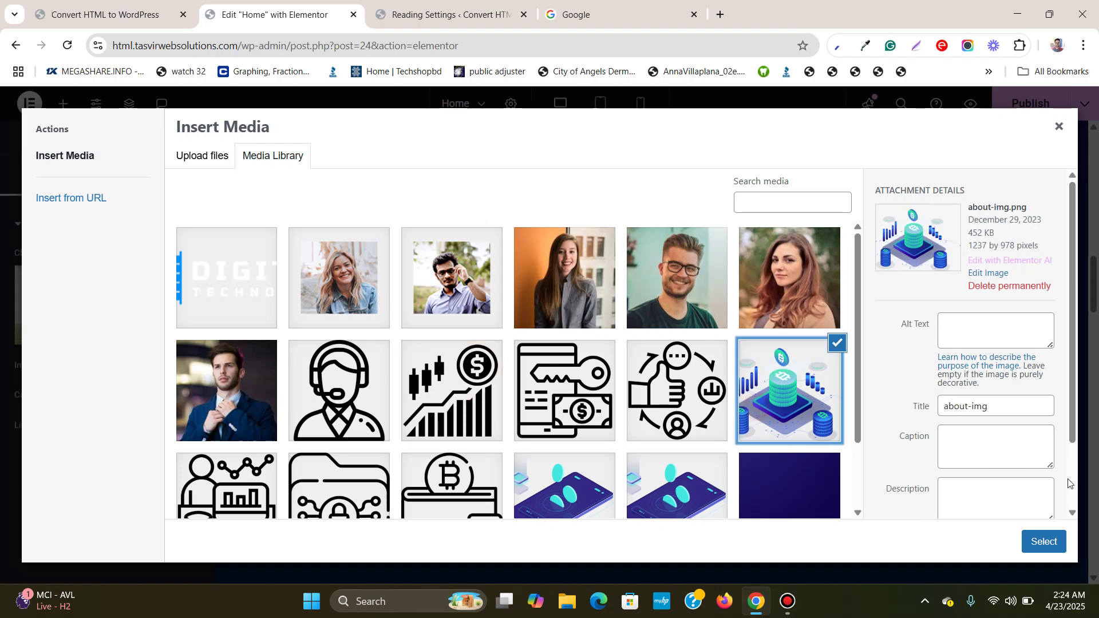
{"action": "left_click", "coordinate": [1042, 541]}
Step: Replace the first team member's photo in the Our Team section with team-4.jpg from the media library
{"action": "scroll", "coordinate": [610, 336], "scroll_direction": "down", "scroll_amount": 6}
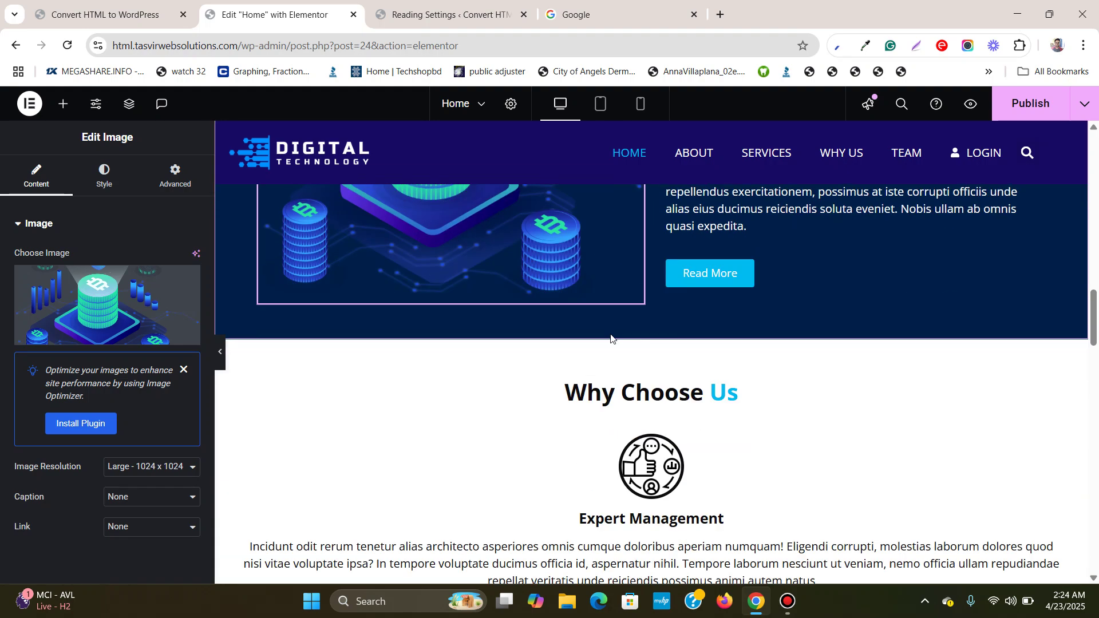
{"action": "scroll", "coordinate": [1028, 309], "scroll_direction": "down", "scroll_amount": 10}
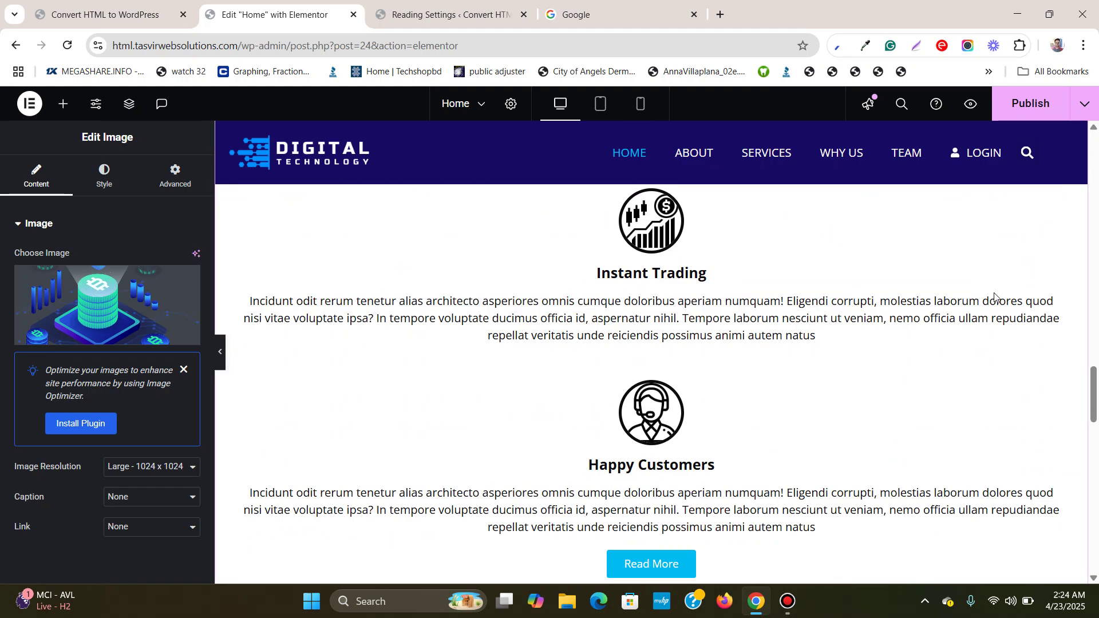
{"action": "scroll", "coordinate": [992, 304], "scroll_direction": "down", "scroll_amount": 3}
{"action": "left_click", "coordinate": [344, 333]}
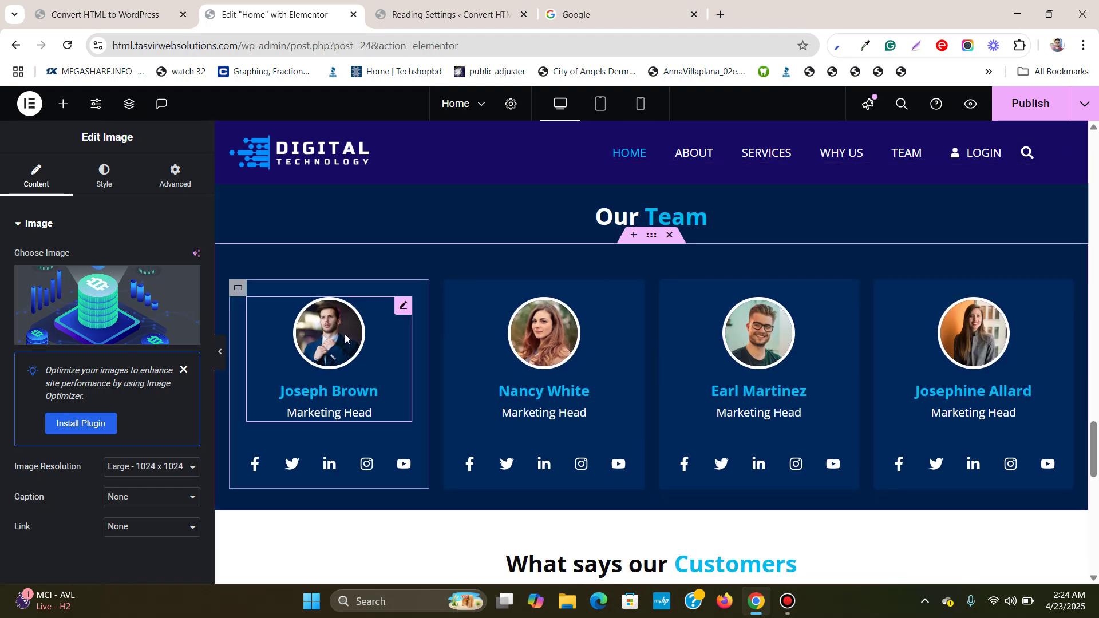
{"action": "left_click", "coordinate": [71, 295]}
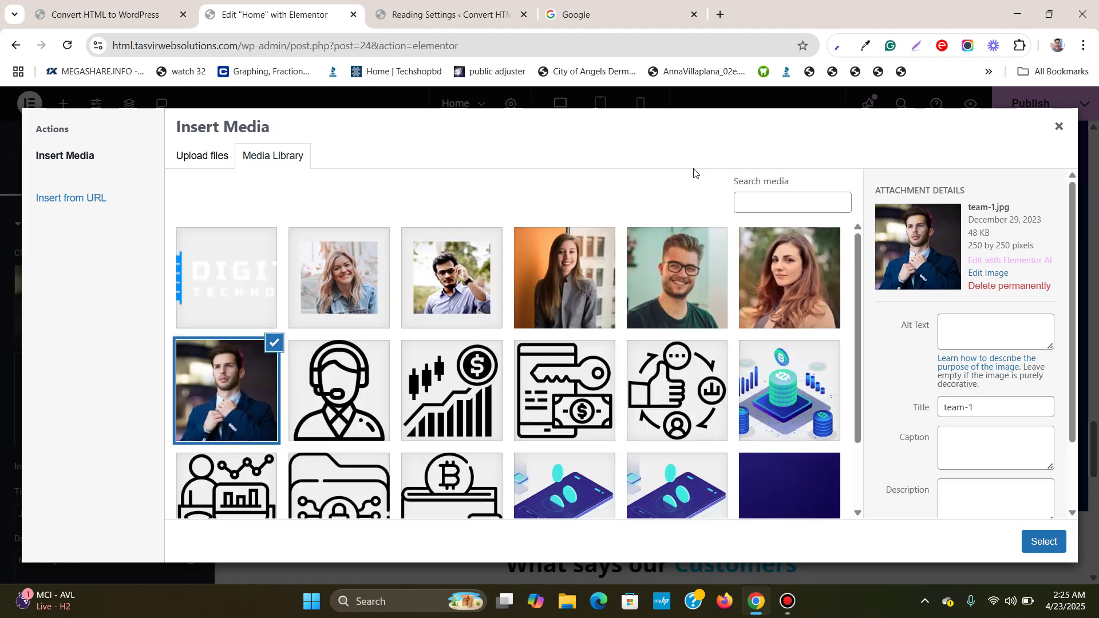
{"action": "left_click", "coordinate": [600, 312]}
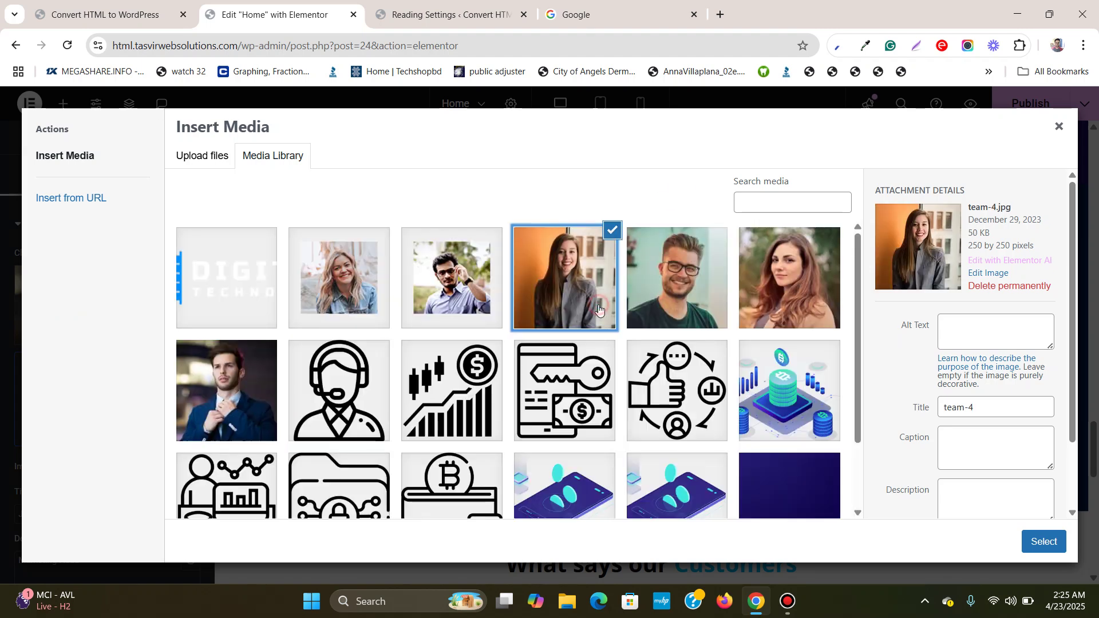
{"action": "left_click", "coordinate": [1041, 541]}
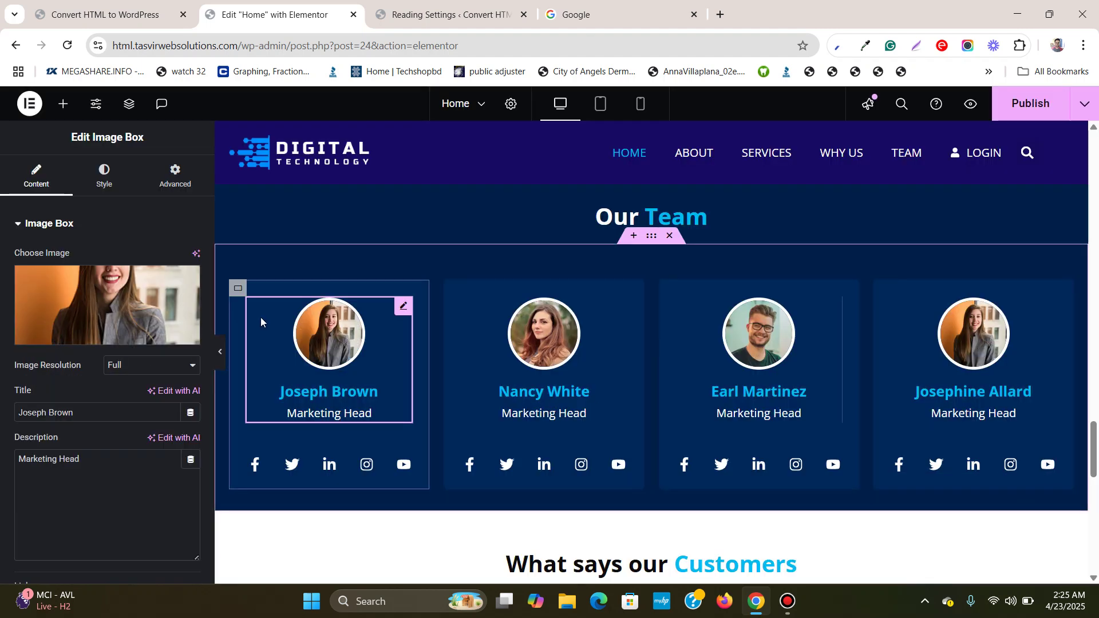
{"action": "scroll", "coordinate": [444, 289], "scroll_direction": "down", "scroll_amount": 10}
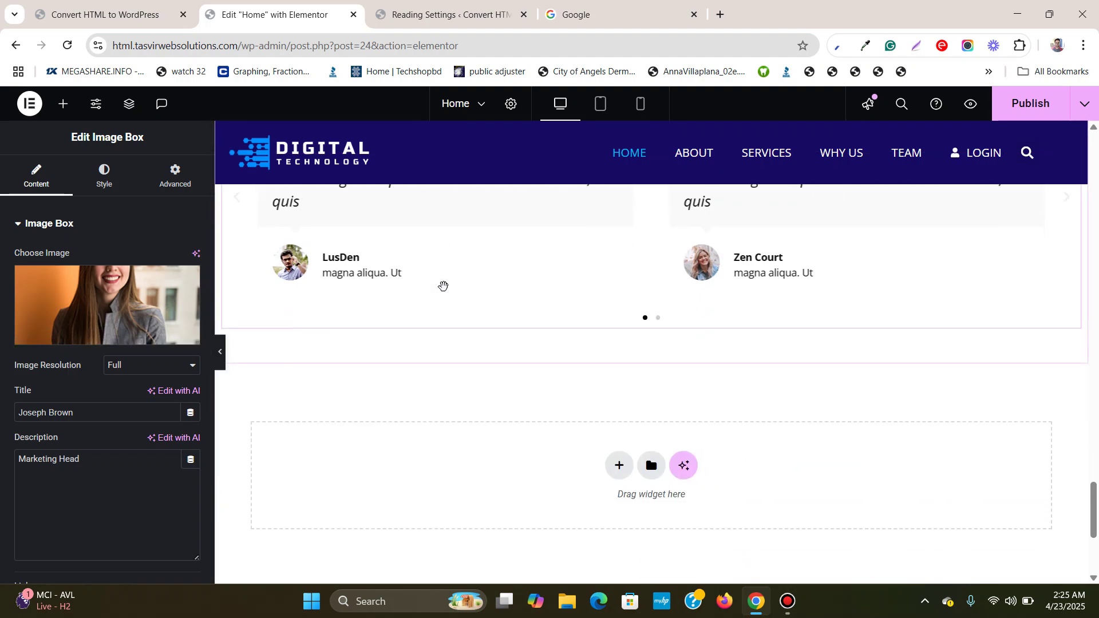
{"action": "scroll", "coordinate": [443, 286], "scroll_direction": "down", "scroll_amount": 4}
{"action": "scroll", "coordinate": [445, 286], "scroll_direction": "up", "scroll_amount": 15}
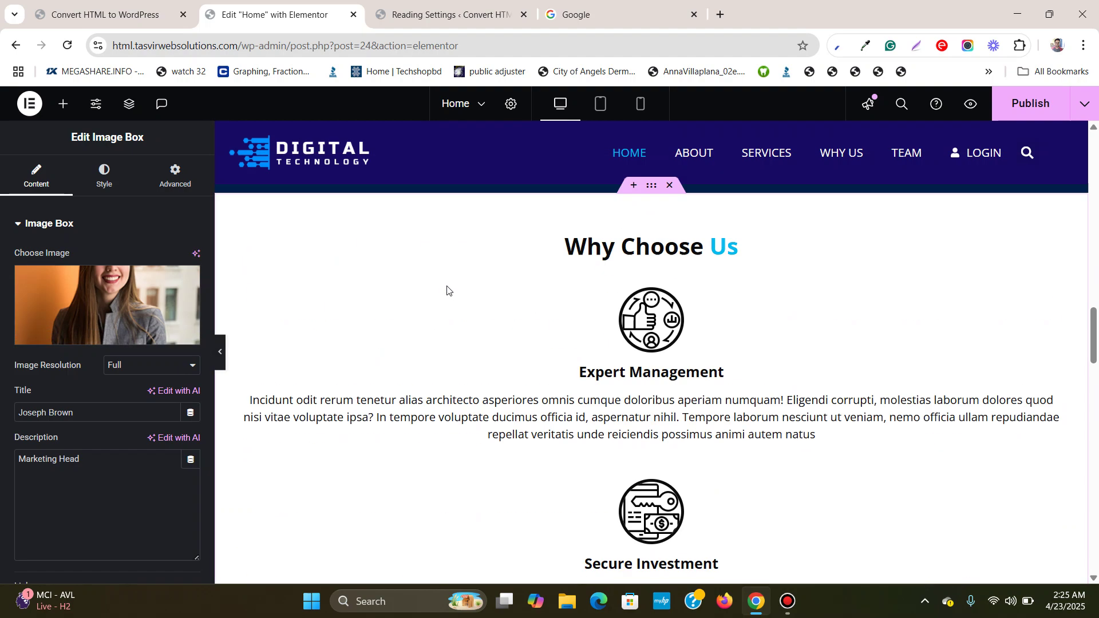
Step: Publish the edited Home page and switch to the live website's tab
{"action": "scroll", "coordinate": [446, 289], "scroll_direction": "up", "scroll_amount": 12}
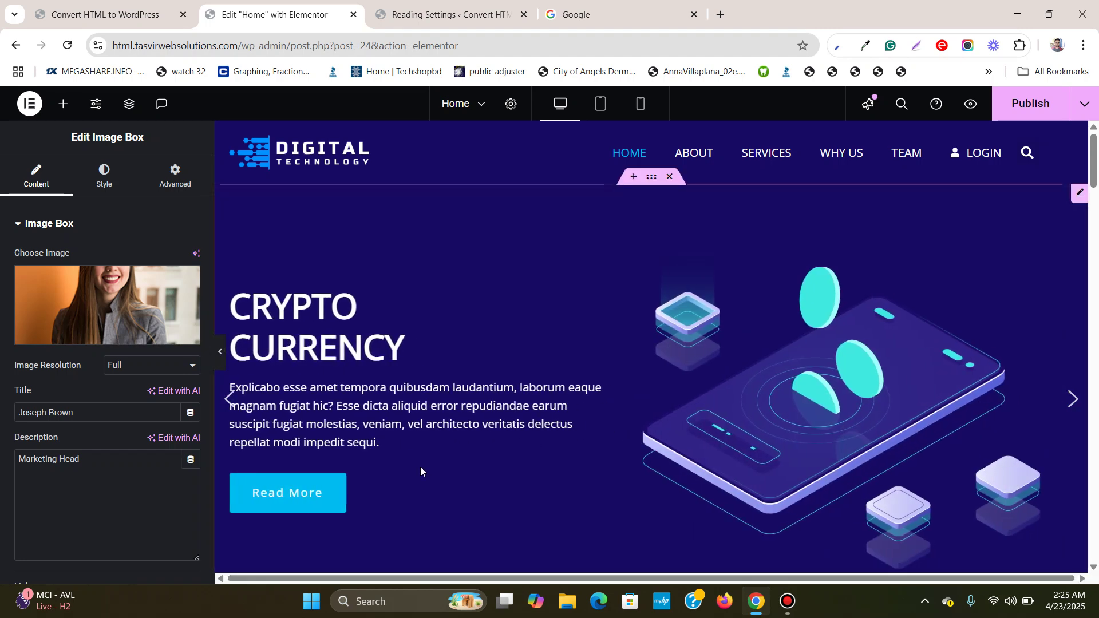
{"action": "left_click", "coordinate": [1016, 107]}
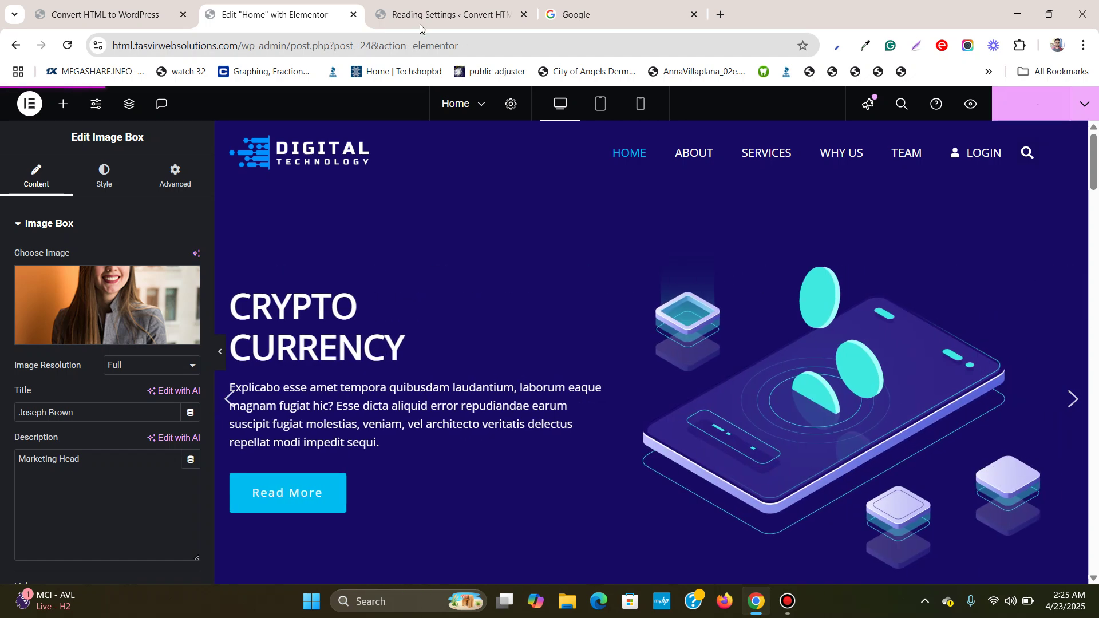
{"action": "left_click", "coordinate": [102, 5]}
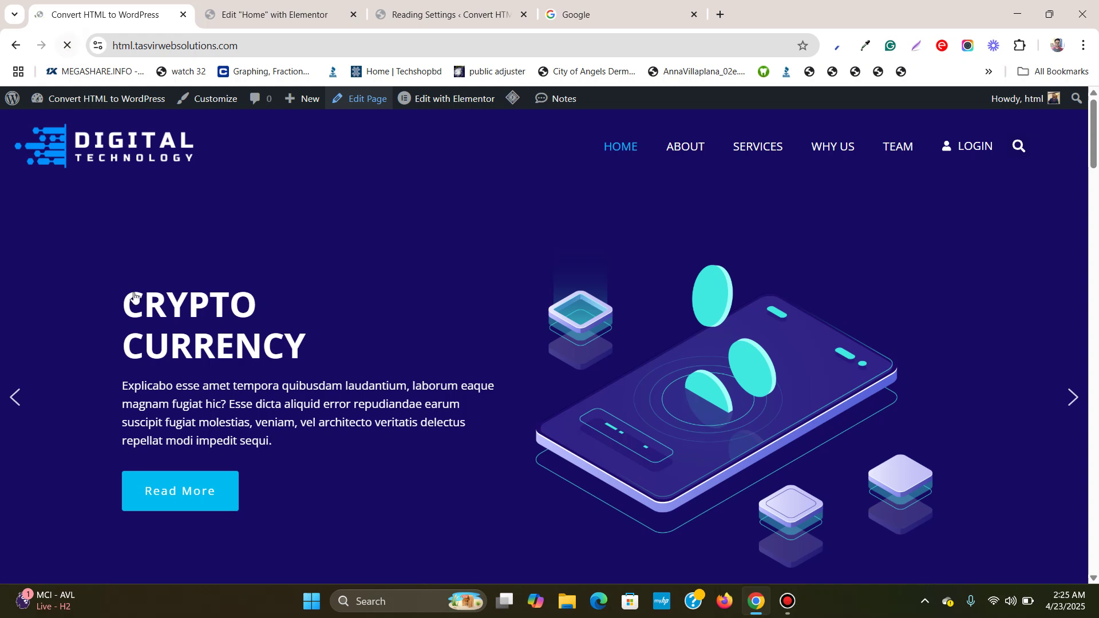
Step: Review the live homepage from the Services and About Us sections through the team photos, testimonials and footer
{"action": "scroll", "coordinate": [200, 271], "scroll_direction": "down", "scroll_amount": 5}
{"action": "scroll", "coordinate": [200, 271], "scroll_direction": "down", "scroll_amount": 7}
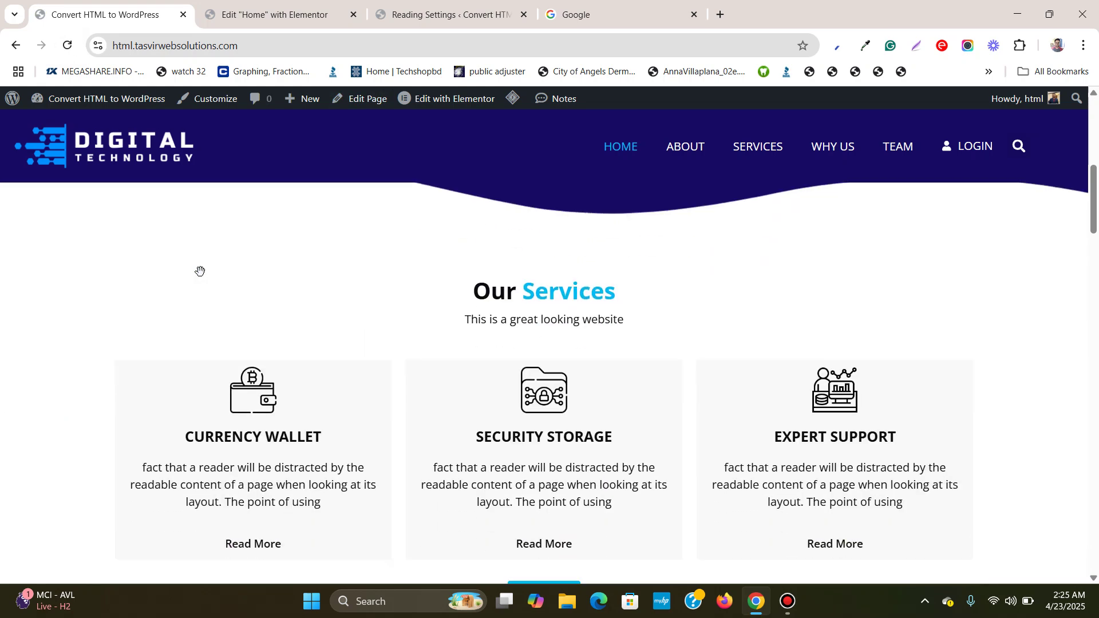
{"action": "scroll", "coordinate": [200, 271], "scroll_direction": "down", "scroll_amount": 10}
{"action": "scroll", "coordinate": [200, 271], "scroll_direction": "up", "scroll_amount": 3}
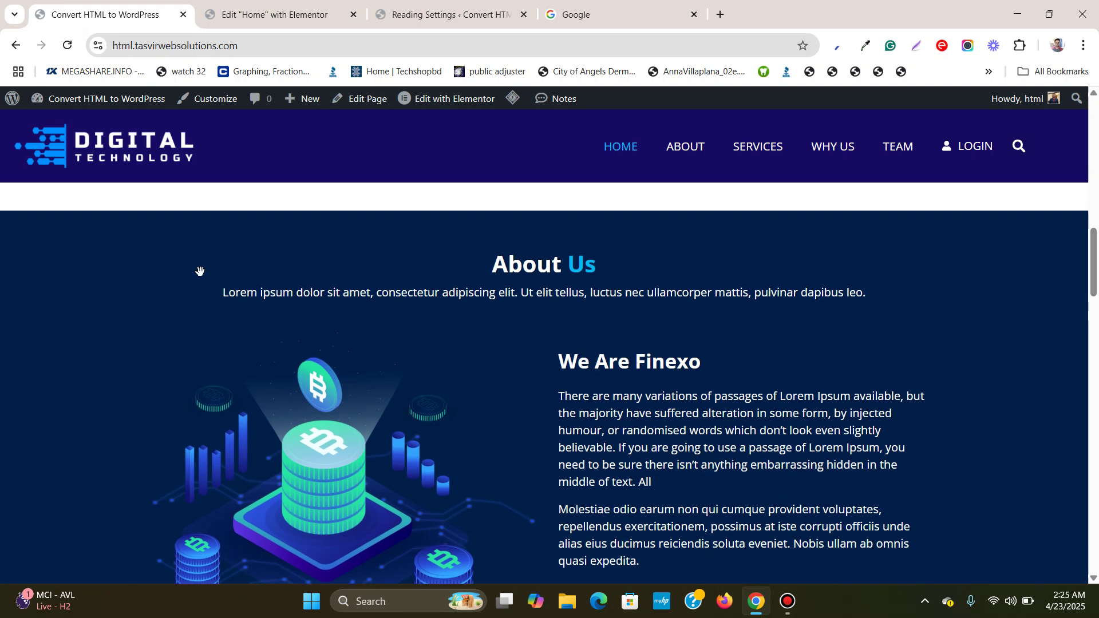
{"action": "scroll", "coordinate": [200, 271], "scroll_direction": "down", "scroll_amount": 12}
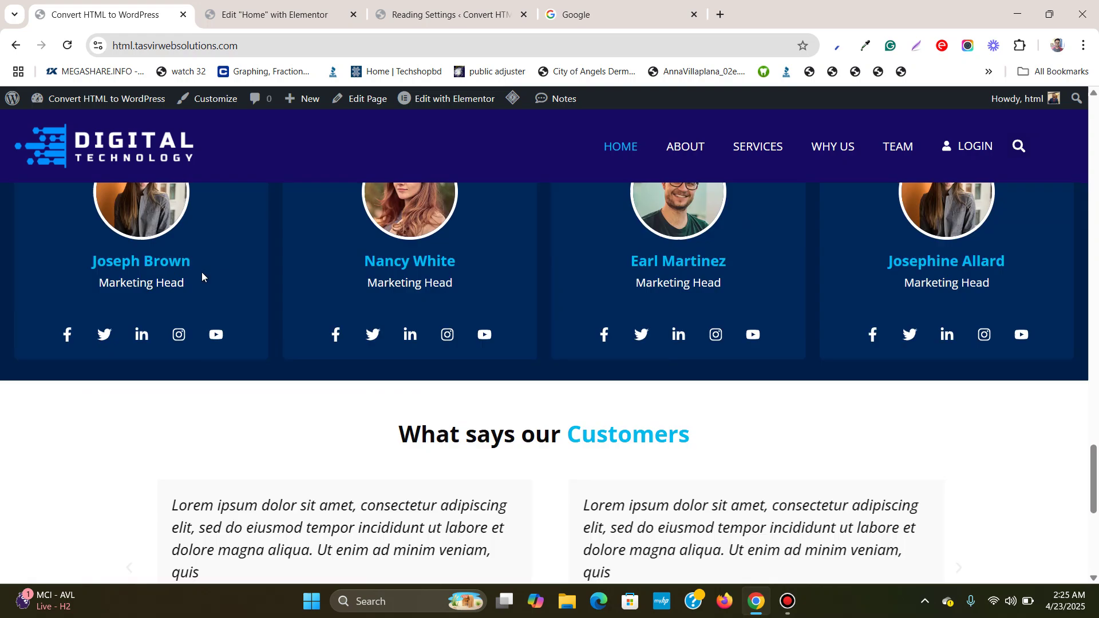
{"action": "scroll", "coordinate": [202, 273], "scroll_direction": "up", "scroll_amount": 2}
{"action": "scroll", "coordinate": [743, 386], "scroll_direction": "down", "scroll_amount": 10}
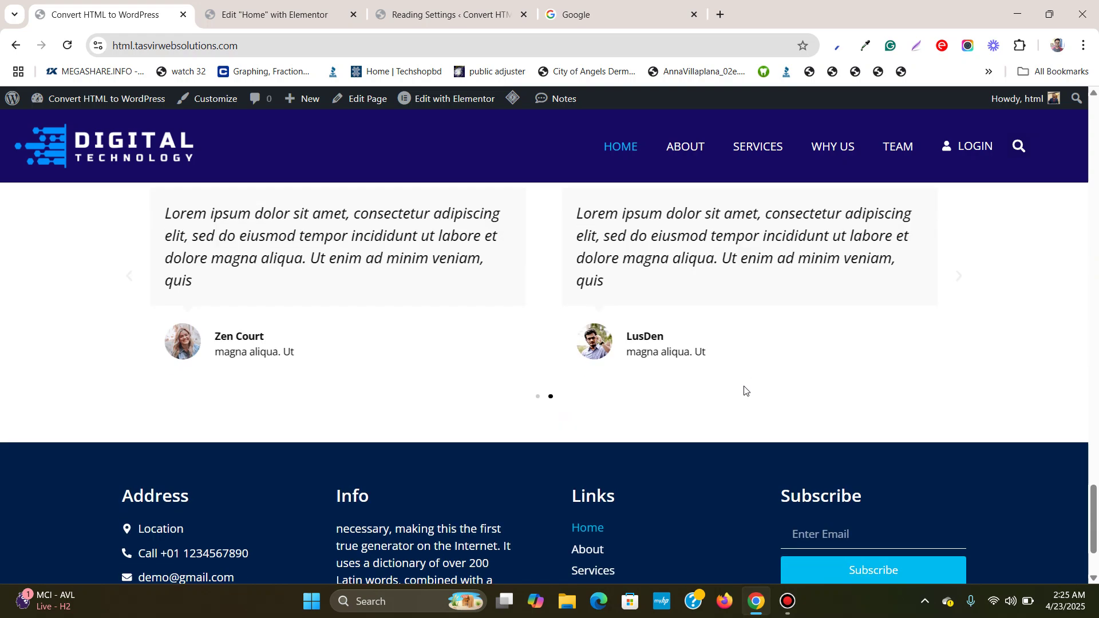
{"action": "scroll", "coordinate": [743, 386], "scroll_direction": "up", "scroll_amount": 9}
{"action": "scroll", "coordinate": [744, 385], "scroll_direction": "up", "scroll_amount": 15}
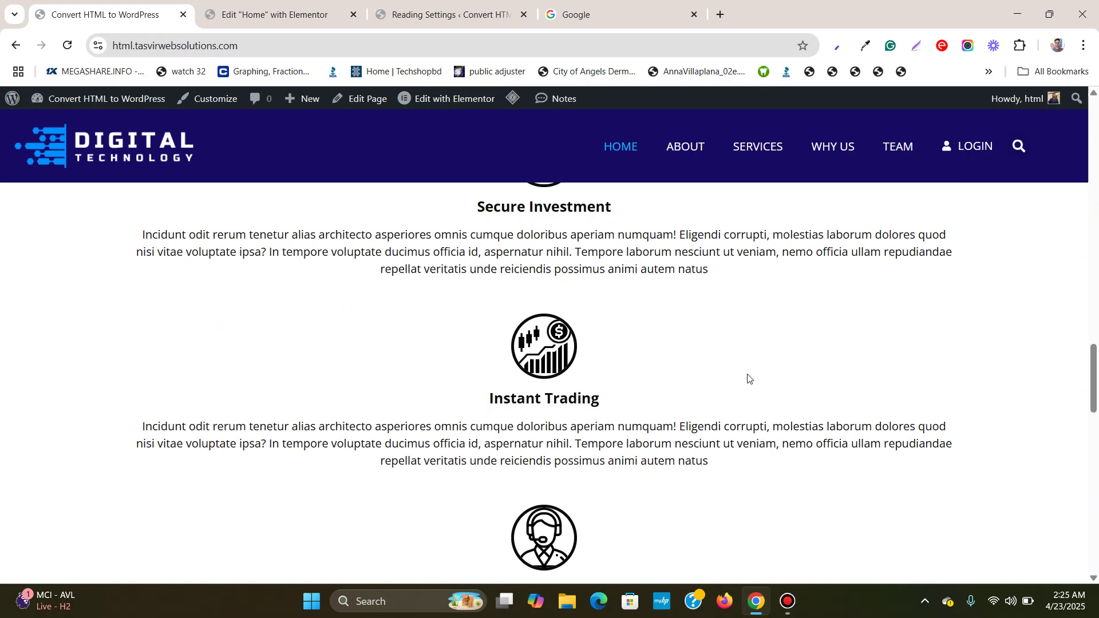
{"action": "scroll", "coordinate": [740, 365], "scroll_direction": "up", "scroll_amount": 5}
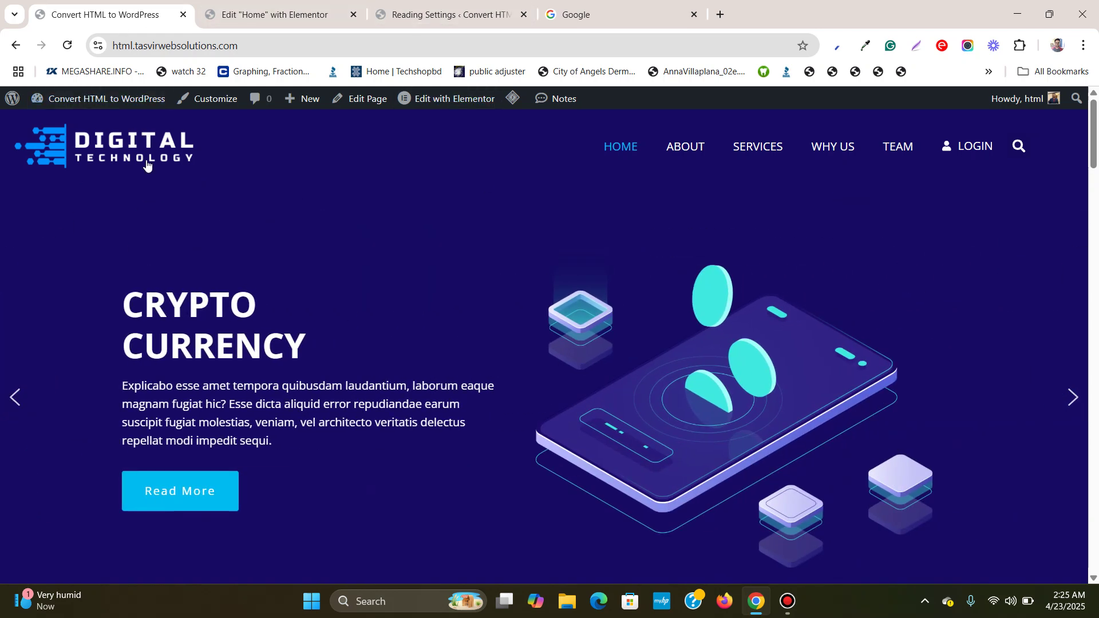
Step: Reopen the live homepage through the site logo and check the service cards and View All button
{"action": "left_click", "coordinate": [163, 152]}
{"action": "scroll", "coordinate": [895, 354], "scroll_direction": "down", "scroll_amount": 14}
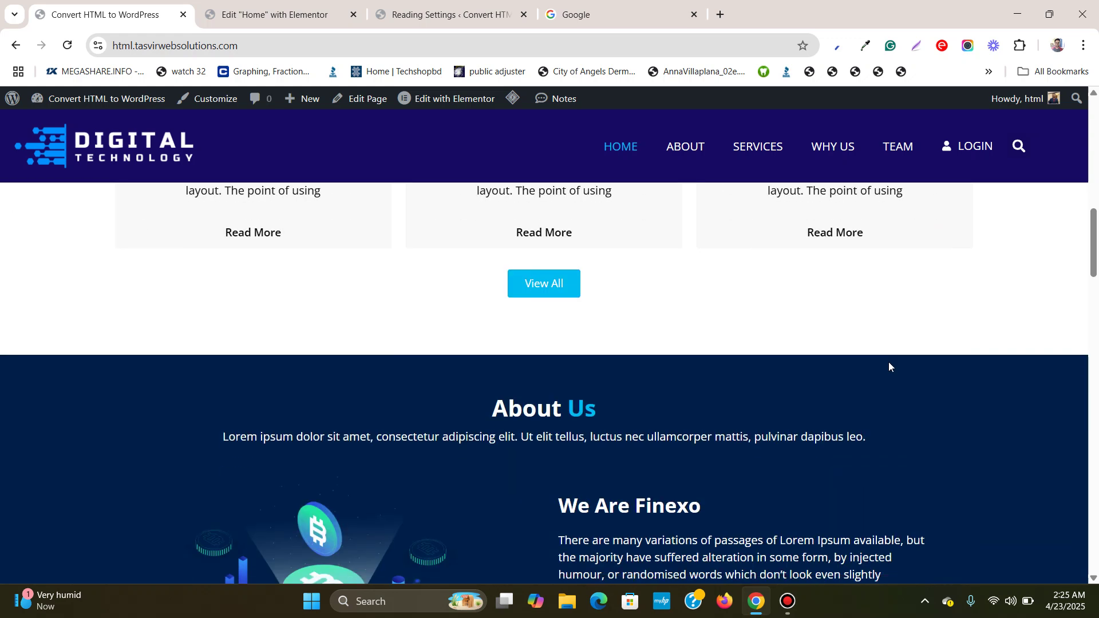
{"action": "scroll", "coordinate": [888, 366], "scroll_direction": "up", "scroll_amount": 1}
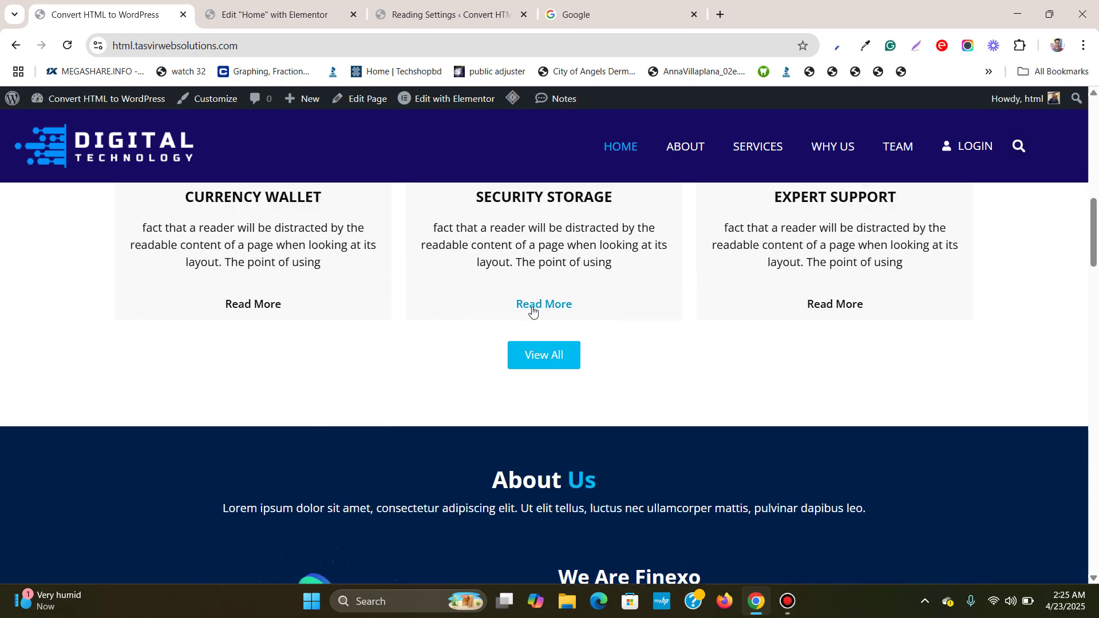
{"action": "scroll", "coordinate": [575, 277], "scroll_direction": "up", "scroll_amount": 8}
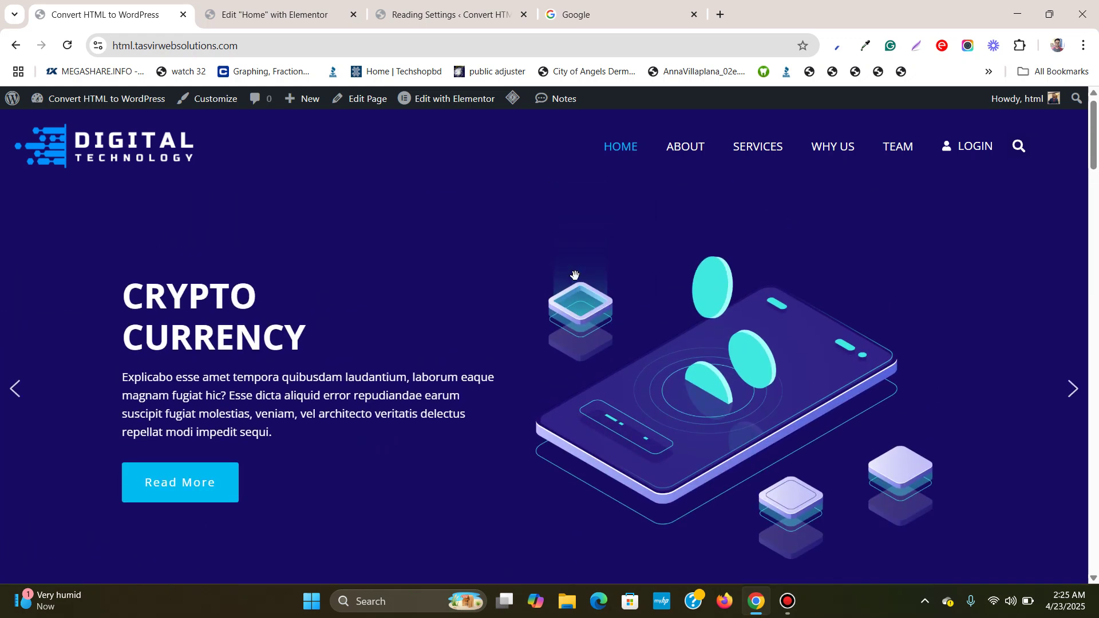